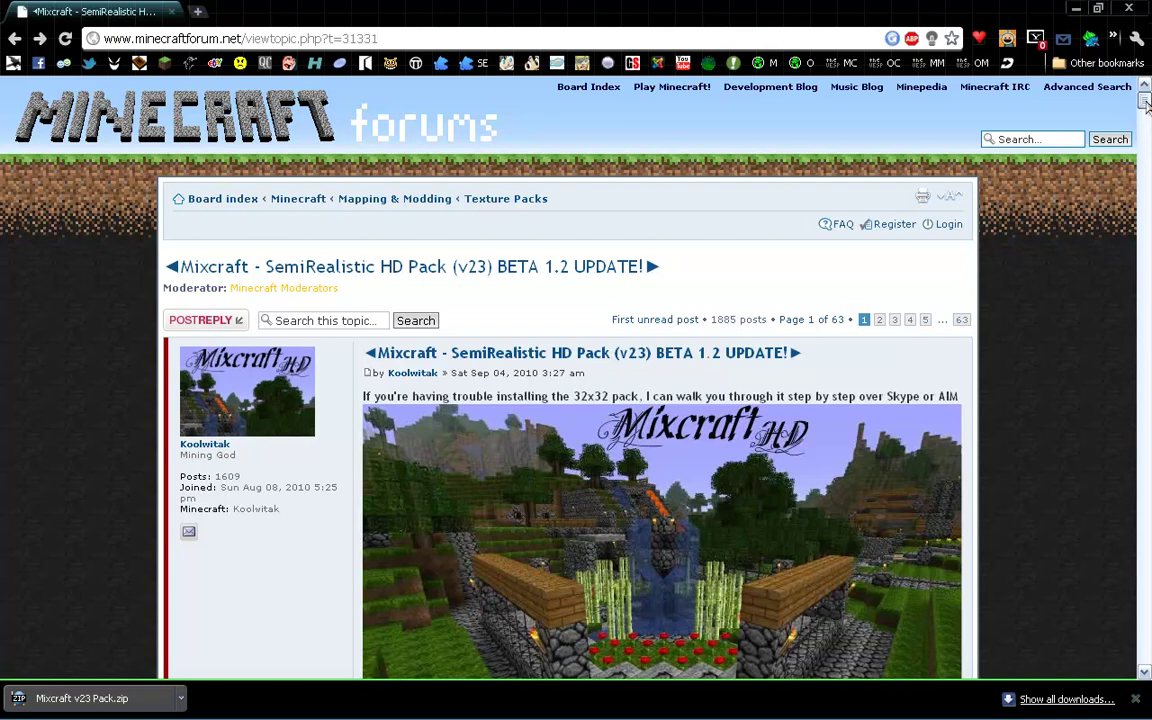
# Step: Open the downloaded Mixcraft v23 Pack.zip and follow the forum post's MediaFire download link
pyautogui.moveTo(1145, 103); pyautogui.dragTo(1146, 113)
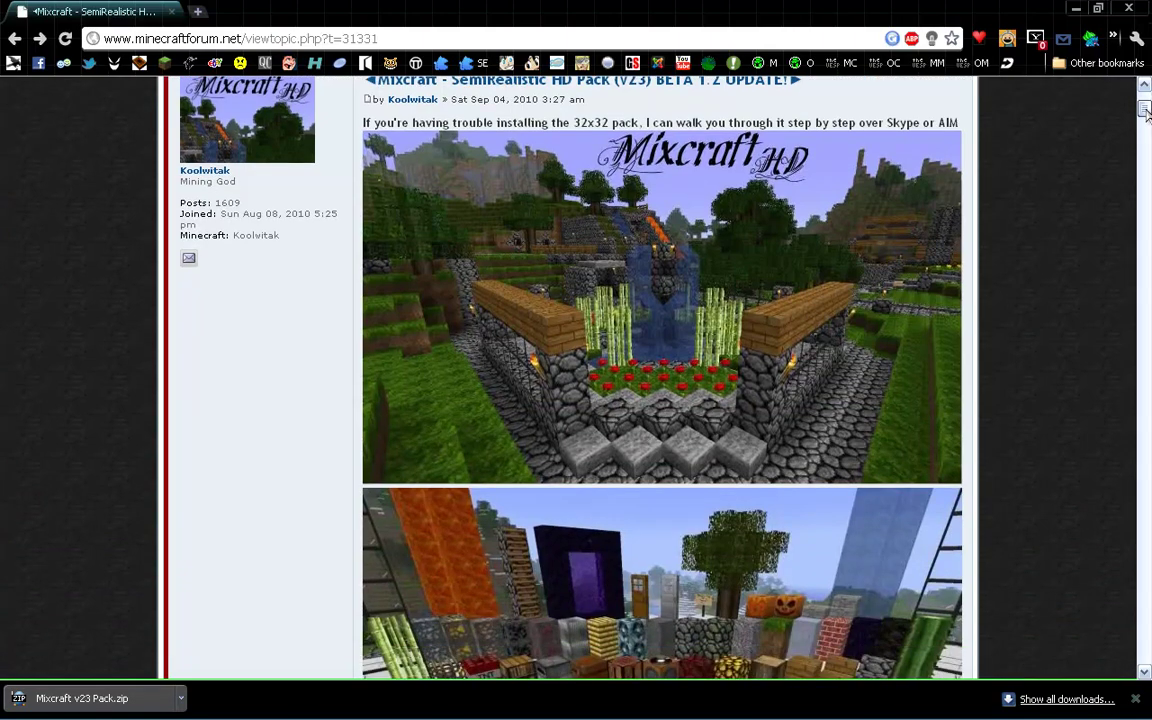
pyautogui.moveTo(1146, 113); pyautogui.dragTo(1146, 120)
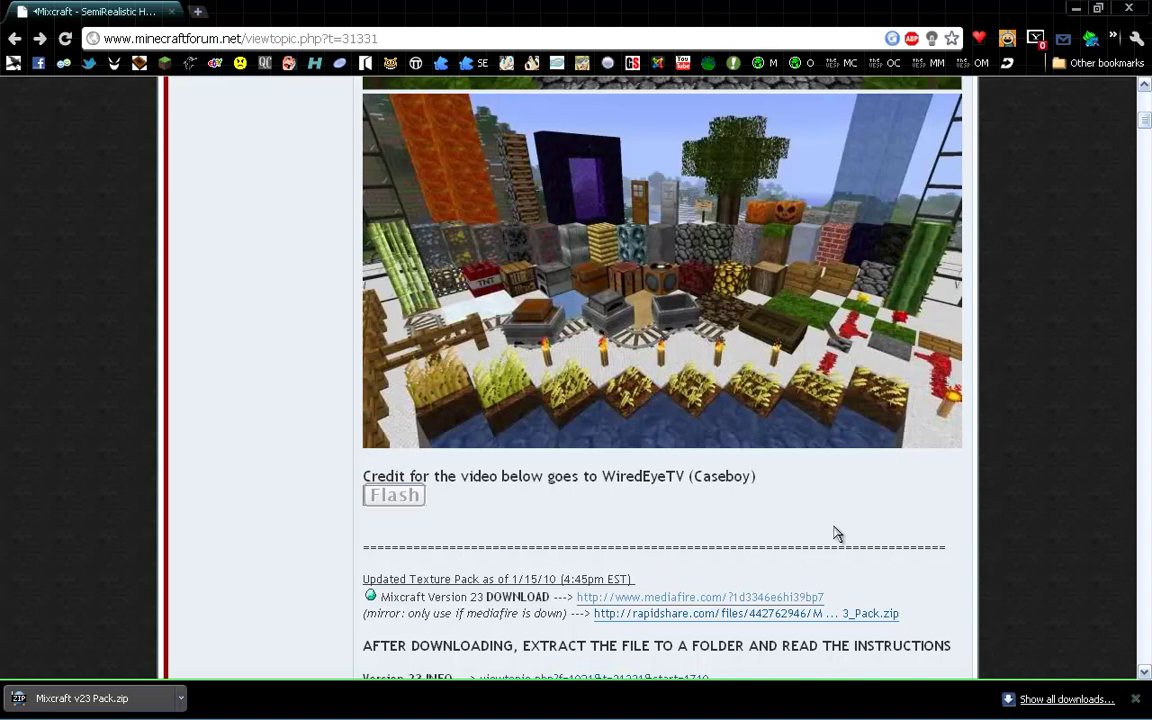
pyautogui.scroll(-1, 955, 509)
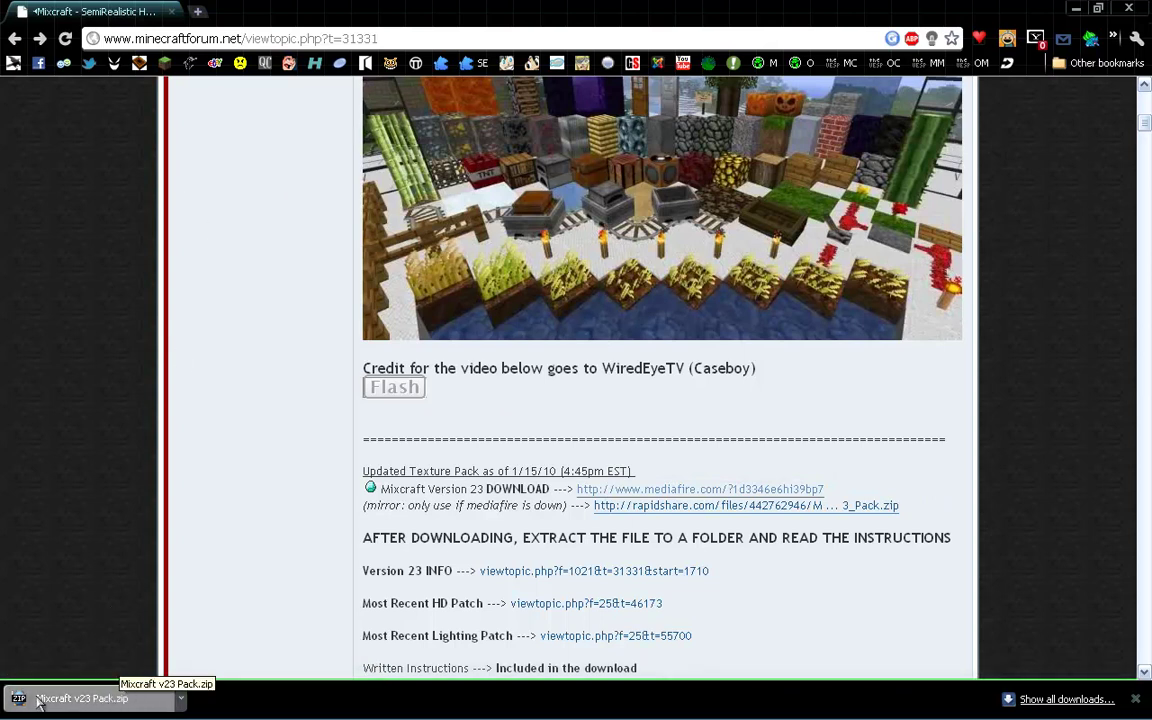
pyautogui.click(80, 699)
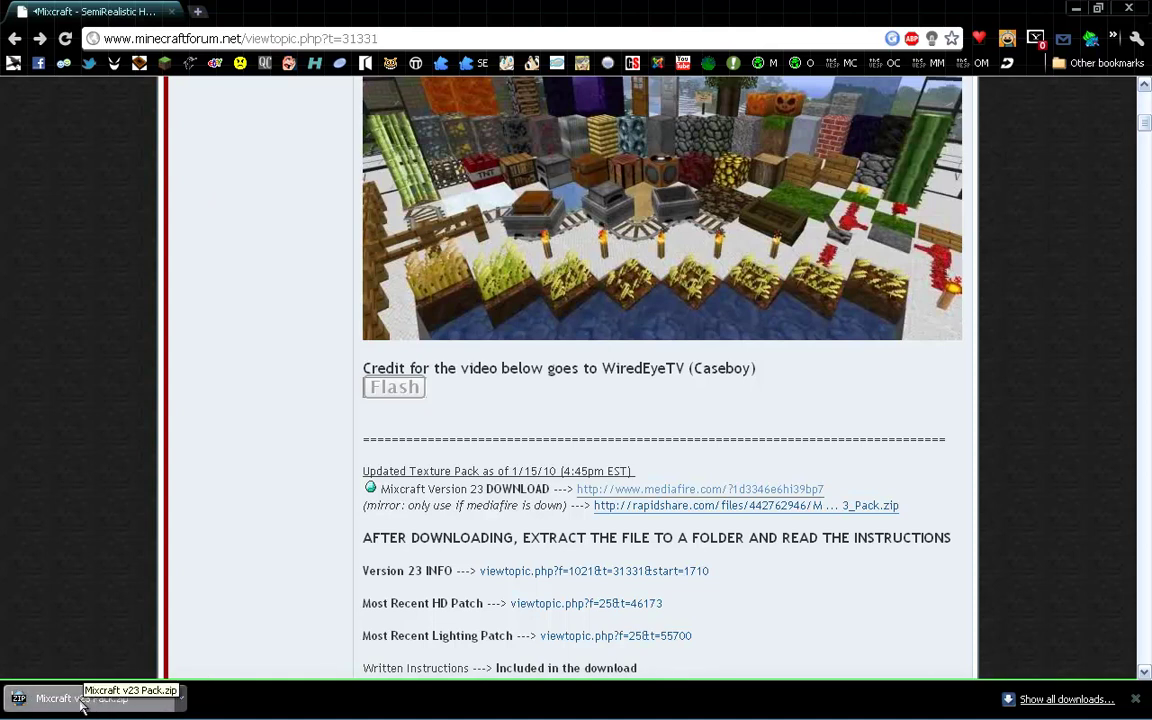
pyautogui.click(580, 491)
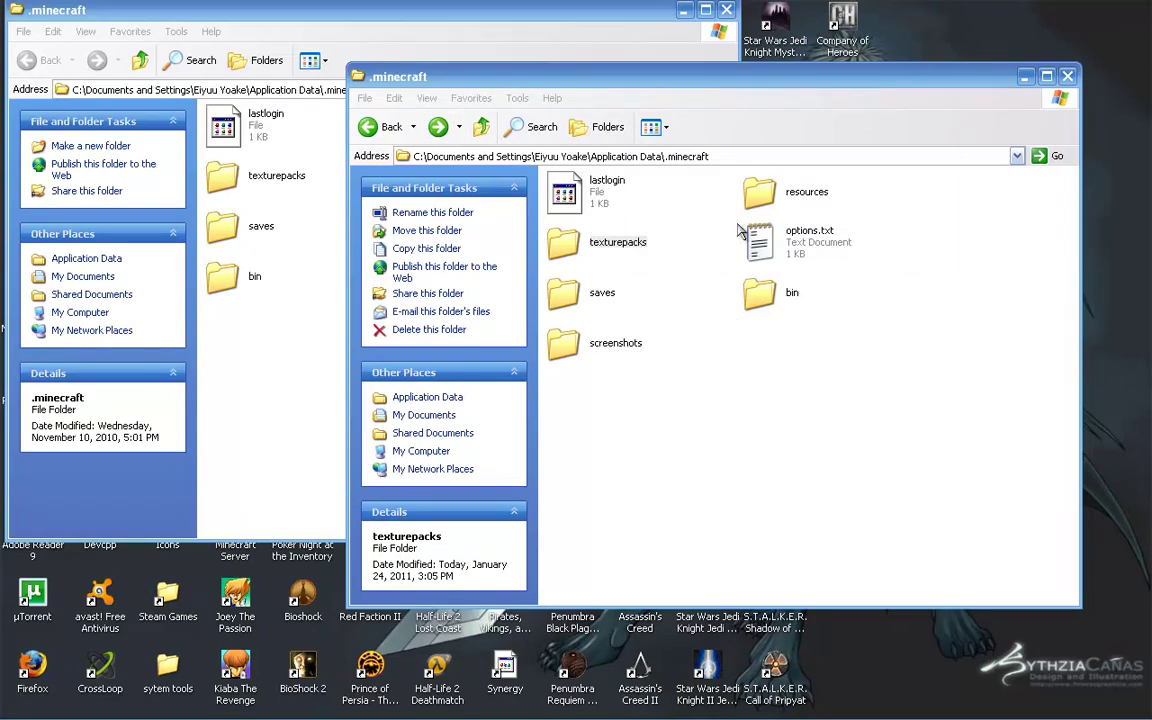
# Step: Browse texturepacks > Mixcraft v23 Pack > Complete Texture Packs, arranging the two .minecraft windows side by side
pyautogui.moveTo(698, 88); pyautogui.dragTo(789, 73)
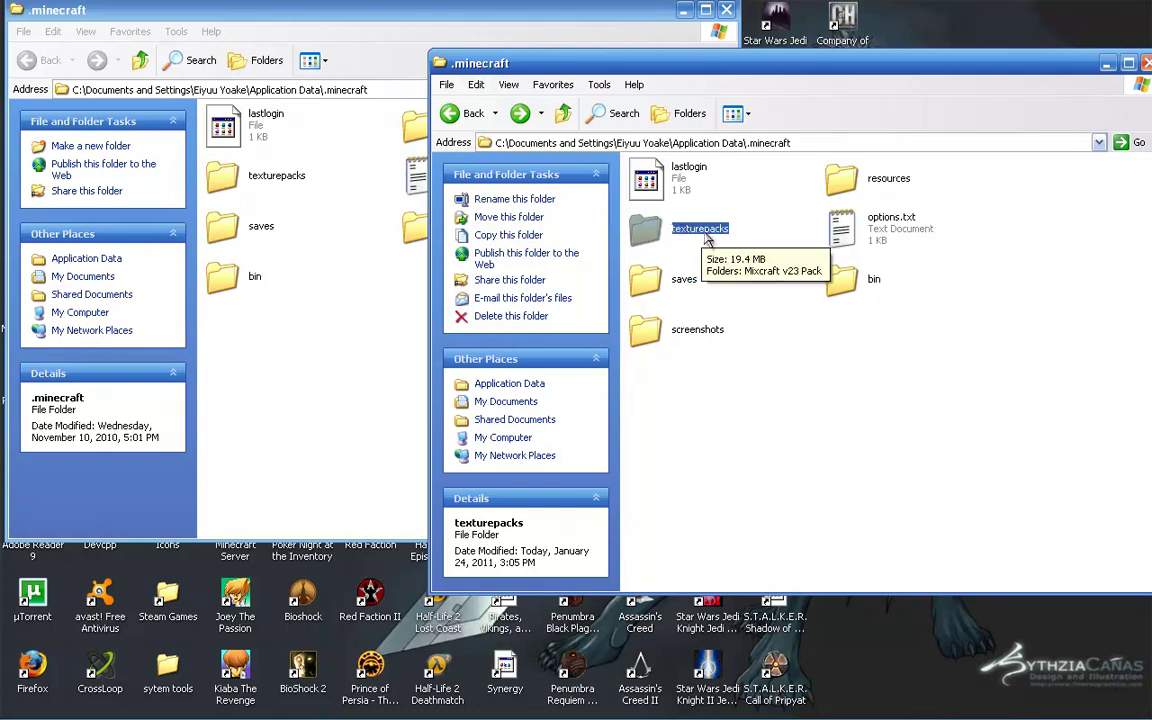
pyautogui.doubleClick(706, 236)
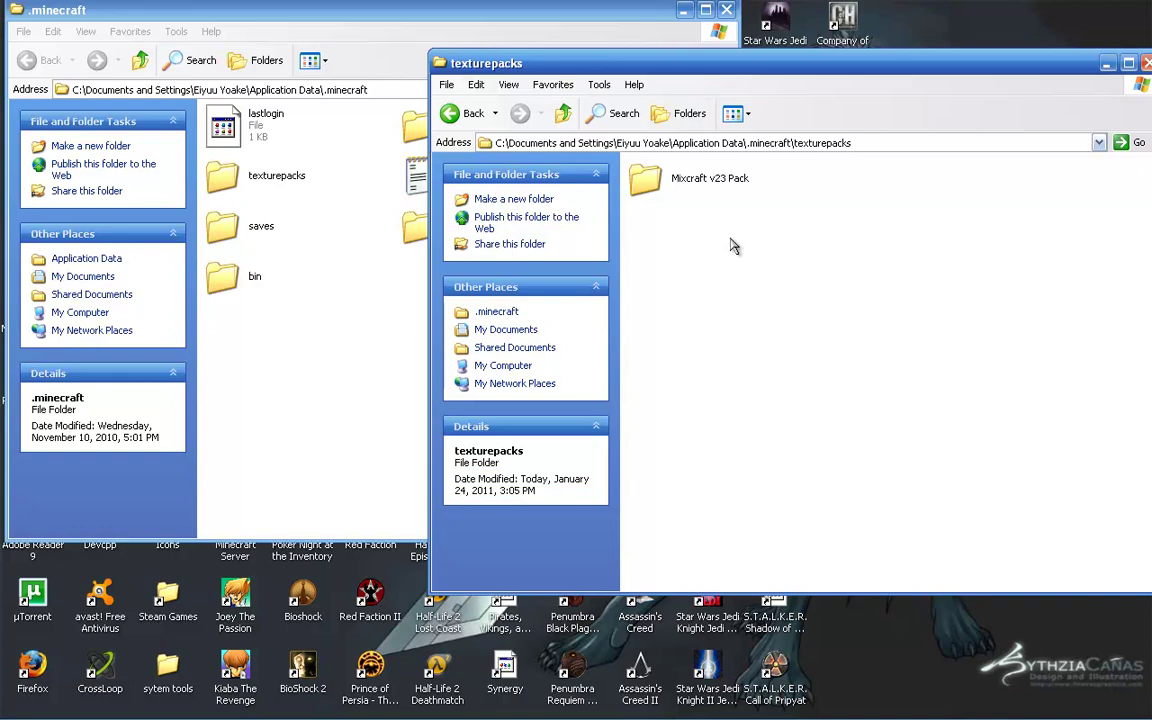
pyautogui.doubleClick(693, 180)
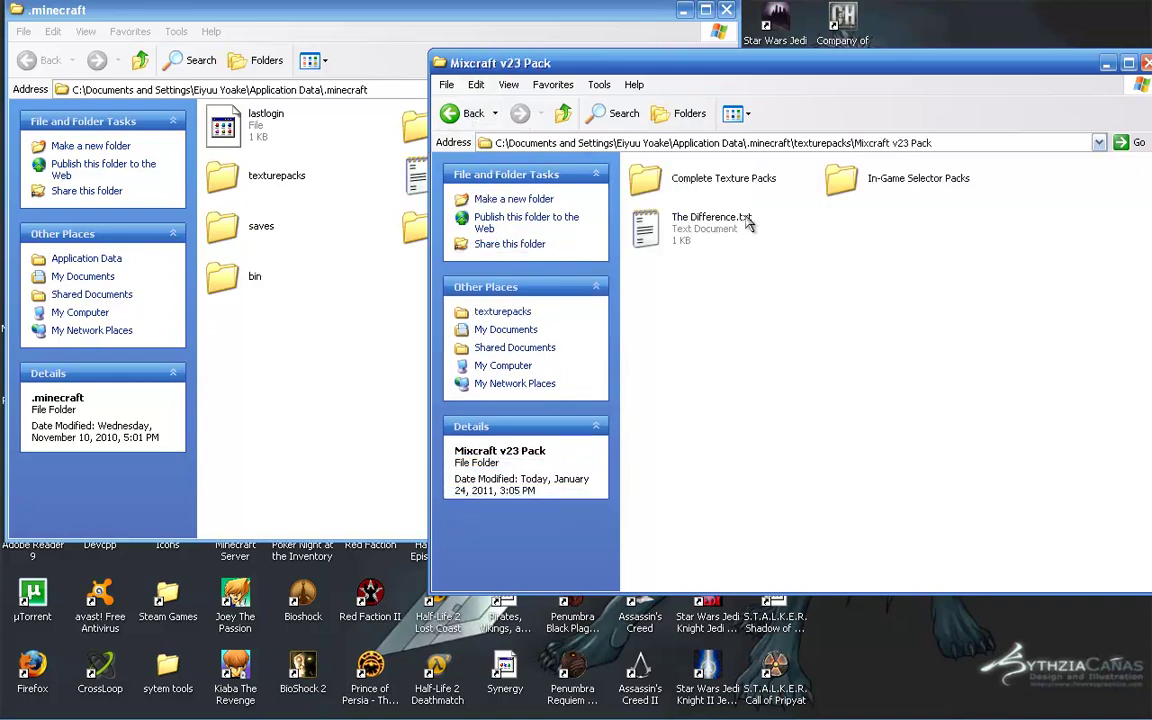
pyautogui.doubleClick(693, 180)
pyautogui.click(262, 296)
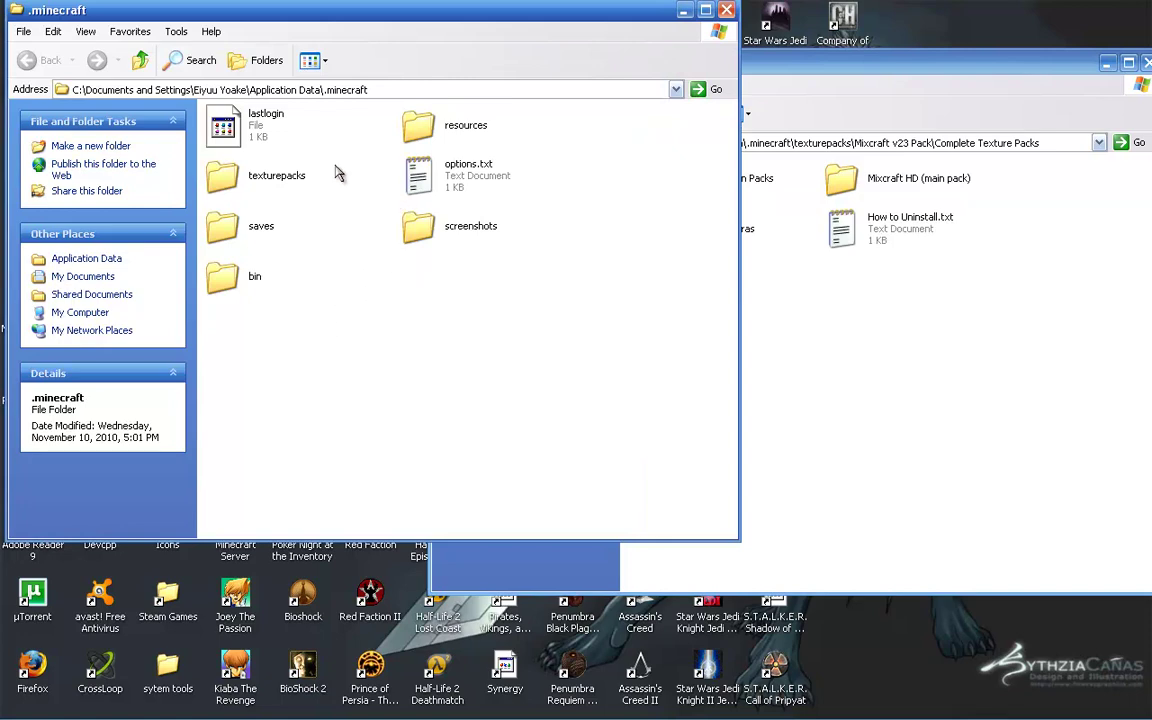
pyautogui.moveTo(329, 12); pyautogui.dragTo(635, 22)
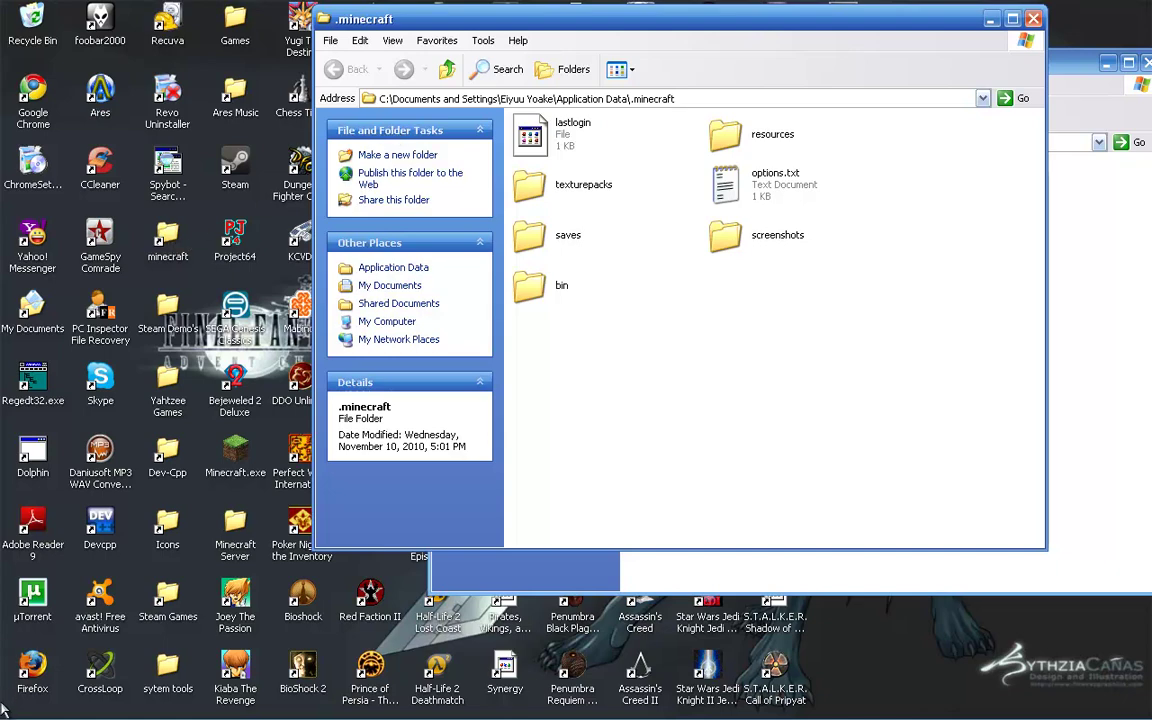
# Step: From My Computer, browse C:\Documents and Settings\your user folder\Application Data\.minecraft
pyautogui.click(38, 706)
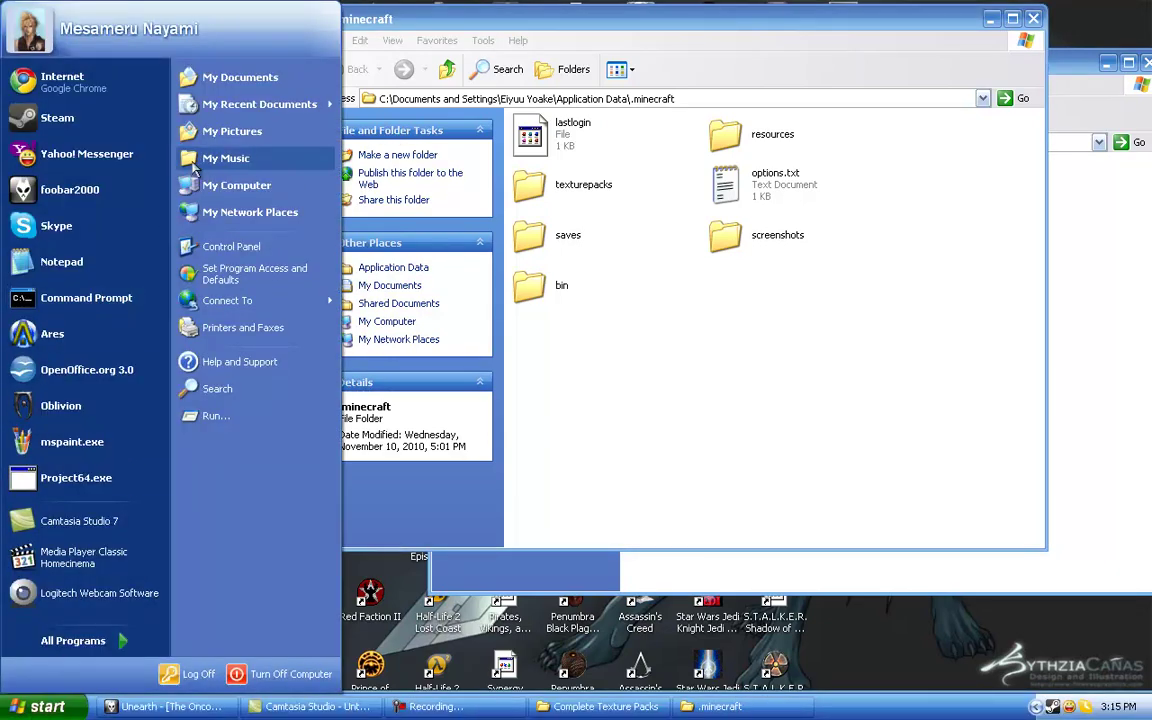
pyautogui.click(216, 185)
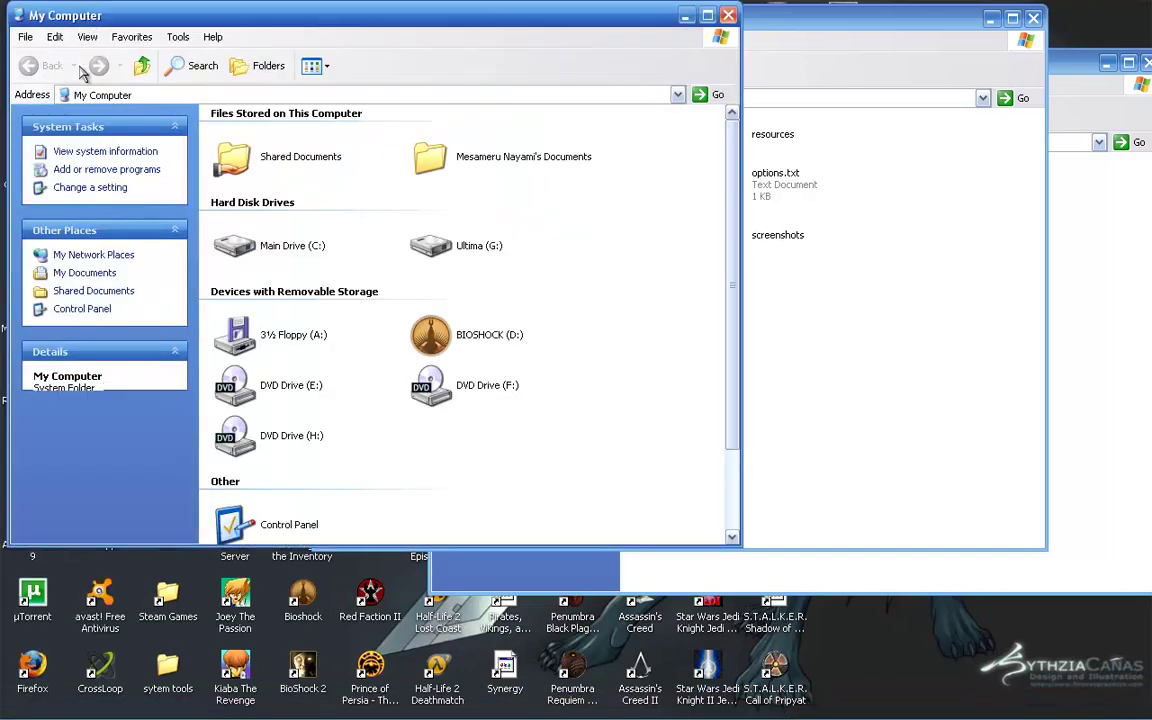
pyautogui.moveTo(70, 22); pyautogui.dragTo(248, 69)
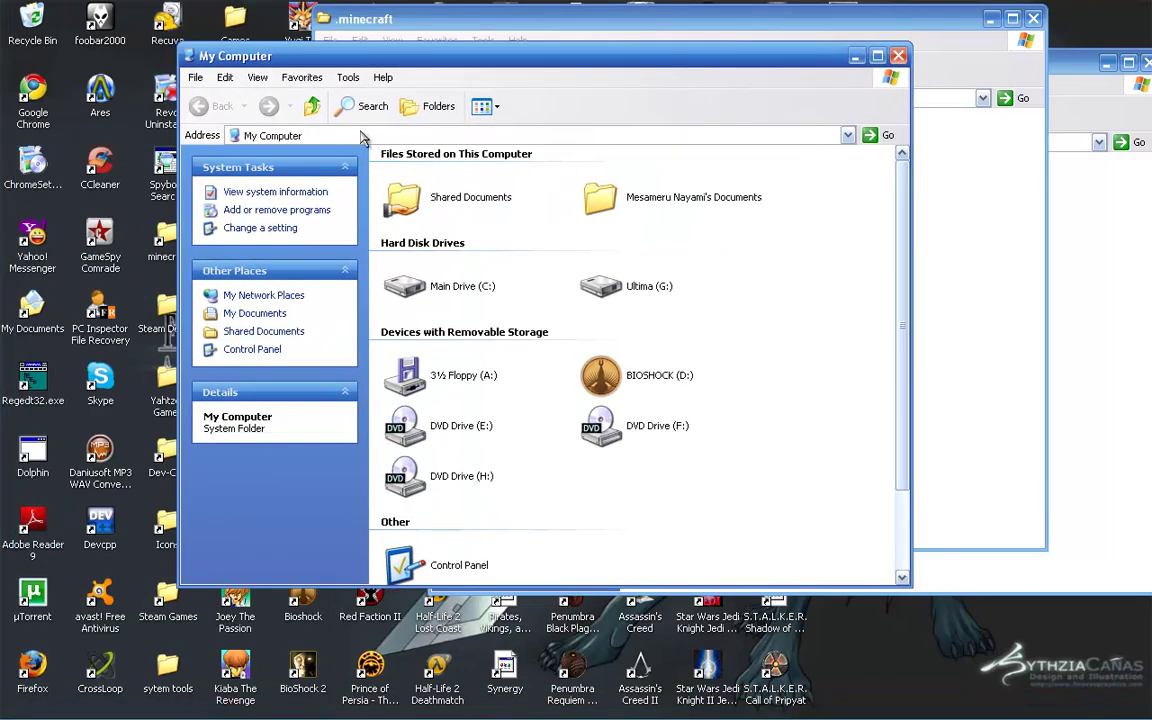
pyautogui.moveTo(360, 56); pyautogui.dragTo(182, 17)
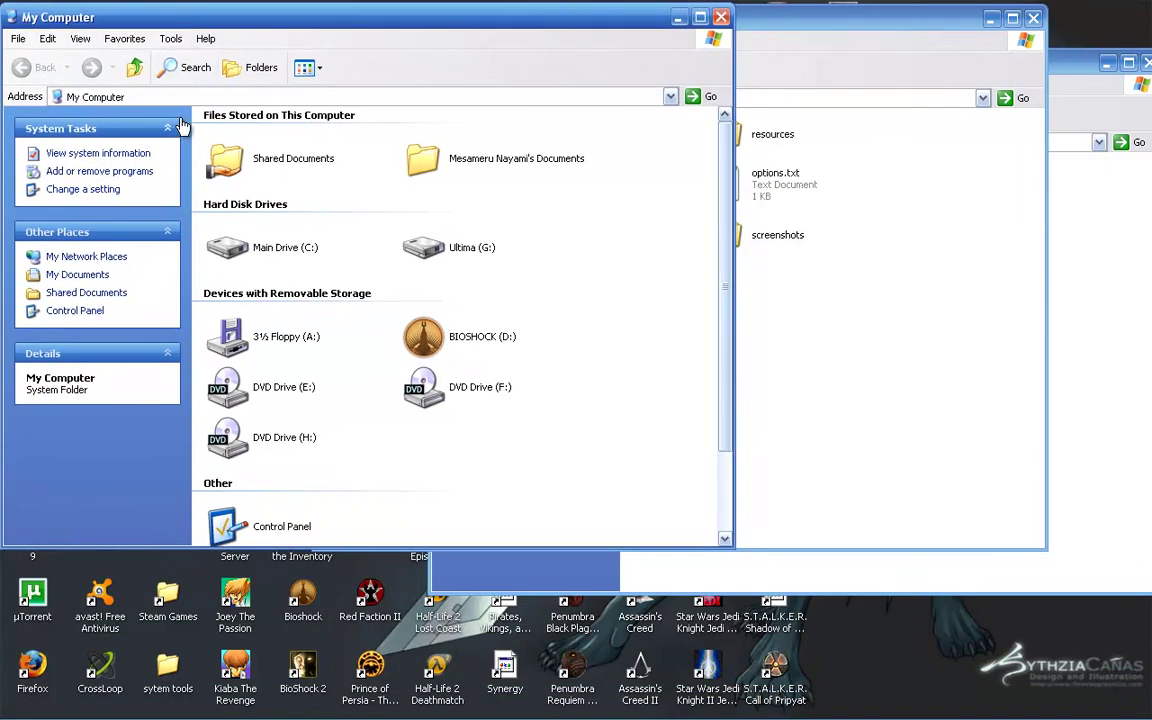
pyautogui.doubleClick(227, 235)
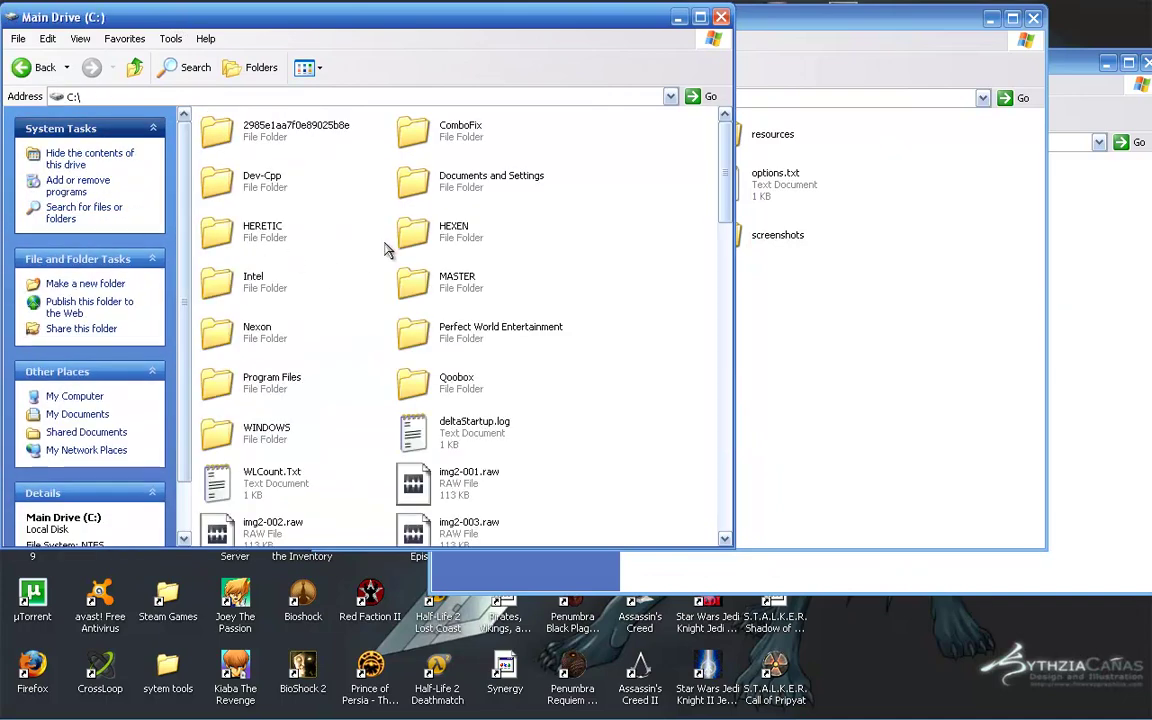
pyautogui.doubleClick(420, 178)
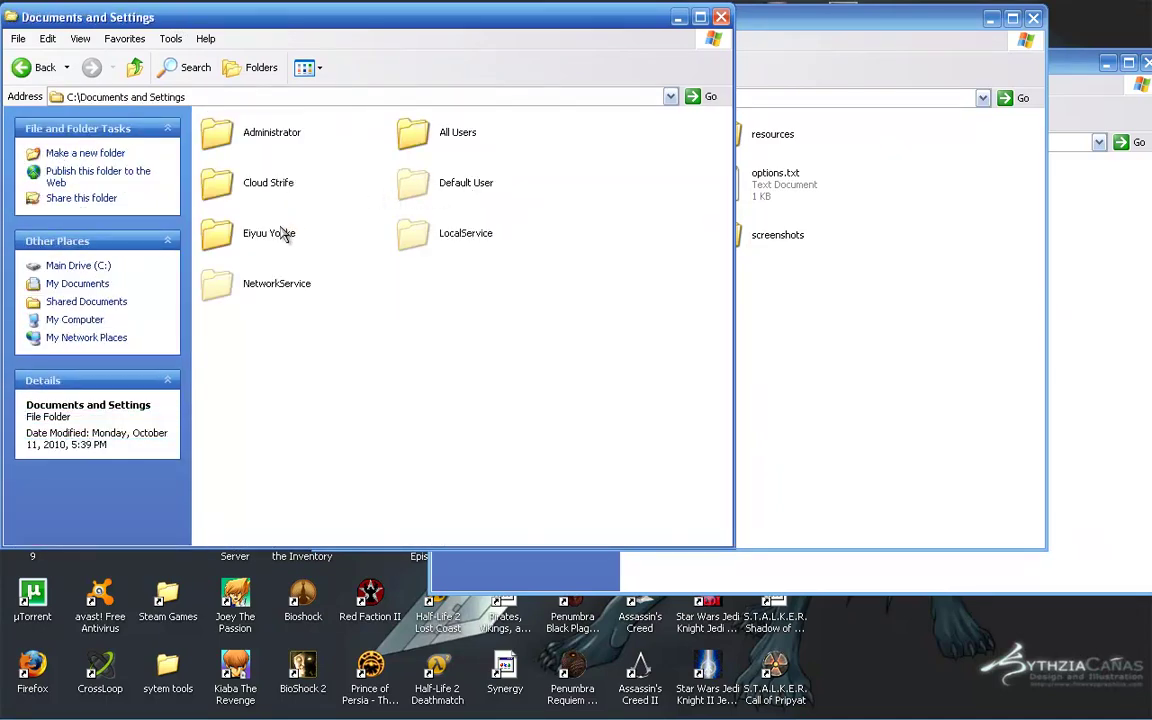
pyautogui.doubleClick(251, 238)
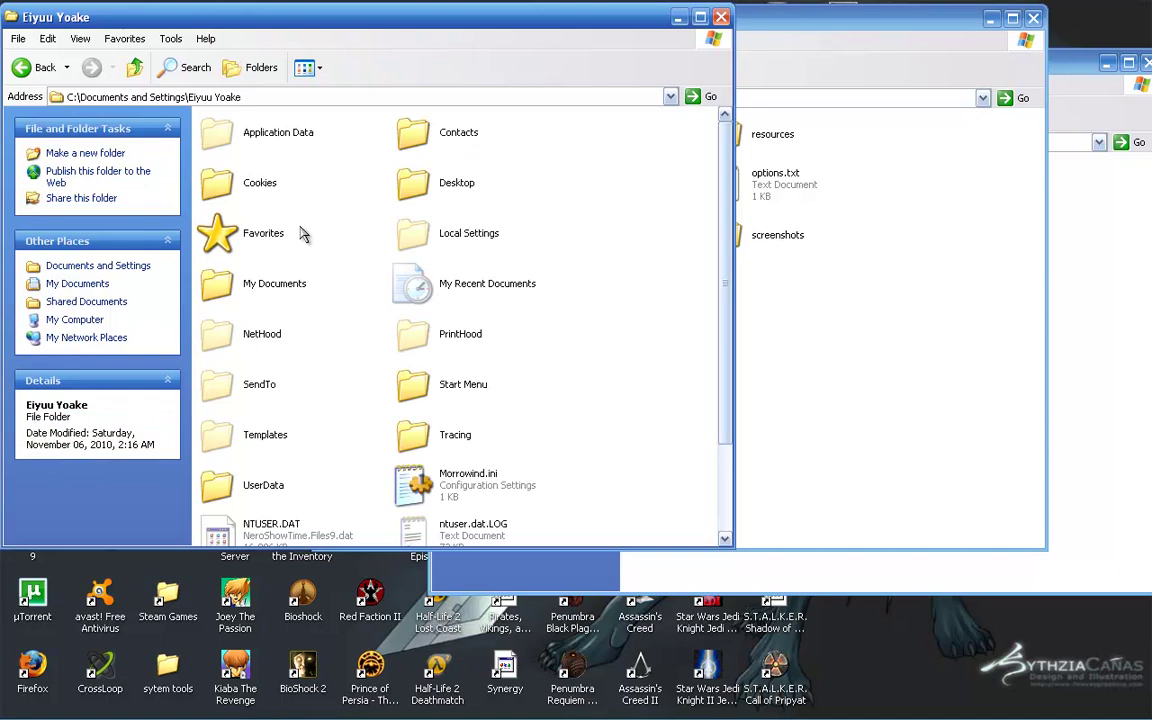
pyautogui.doubleClick(228, 124)
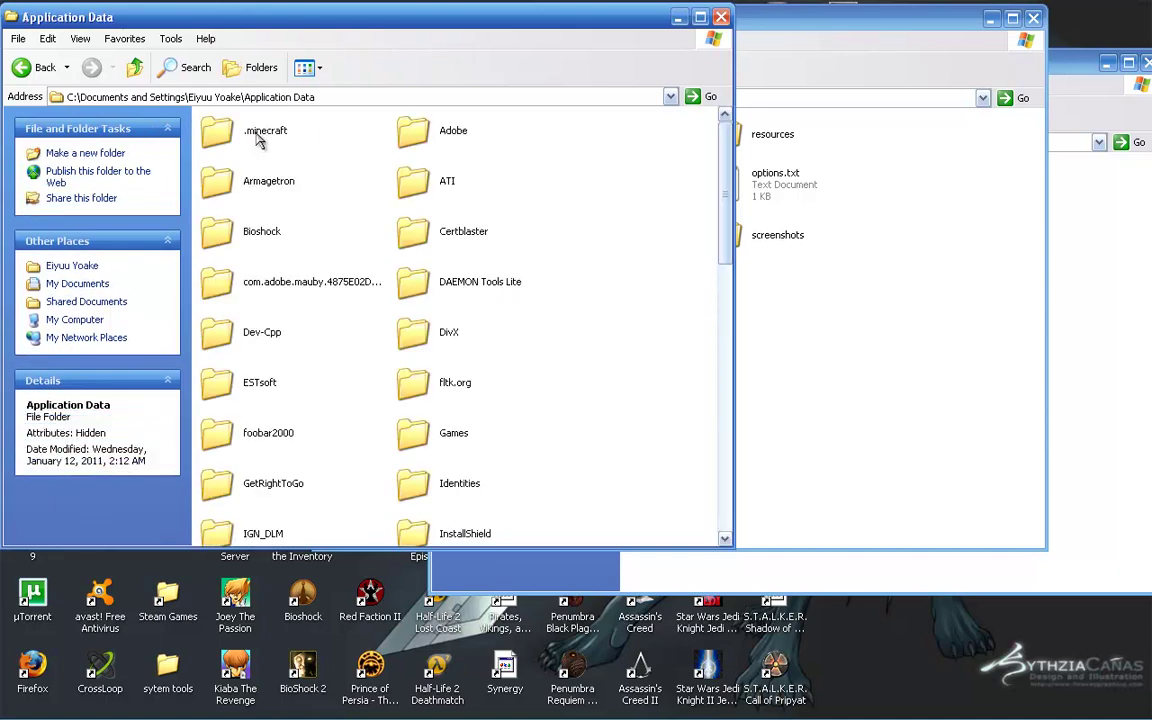
pyautogui.doubleClick(258, 140)
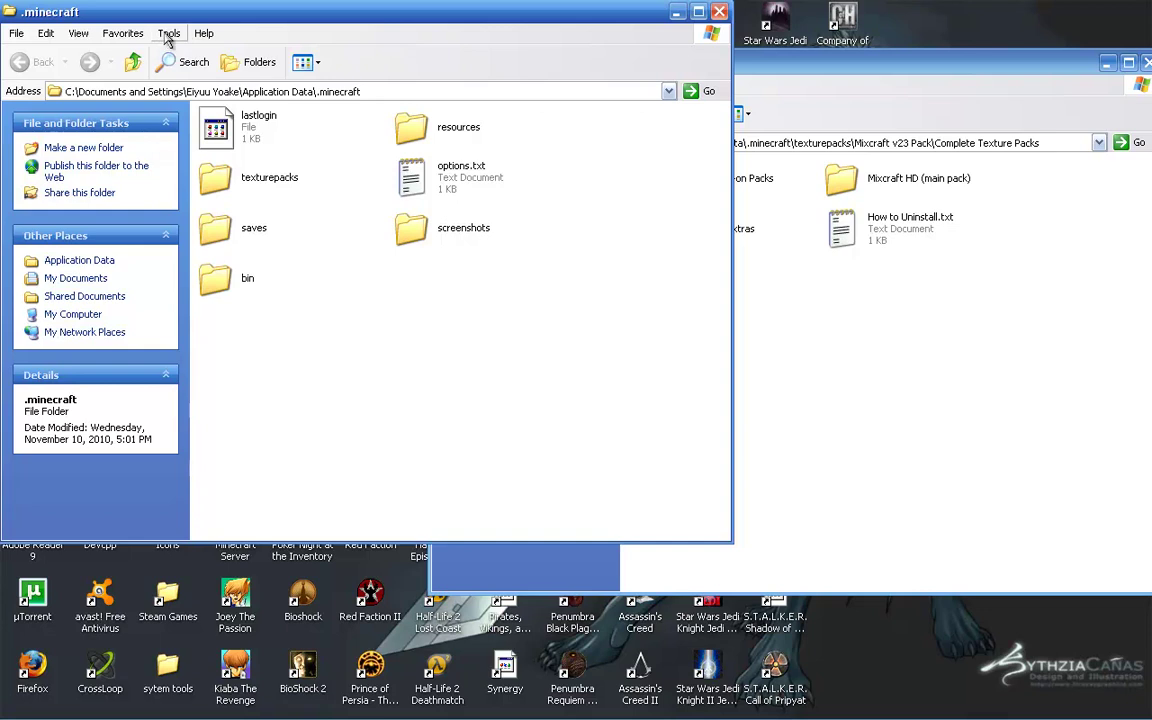
# Step: Turn on Show hidden files and folders in Folder Options' View tab
pyautogui.click(168, 36)
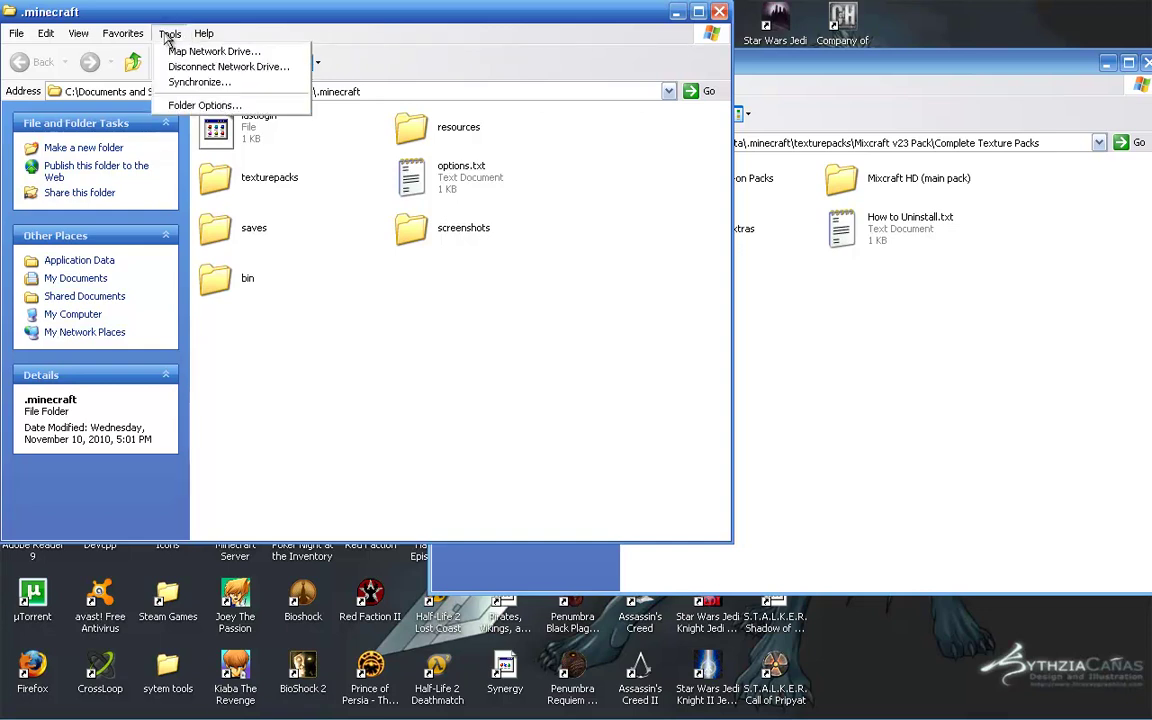
pyautogui.click(176, 105)
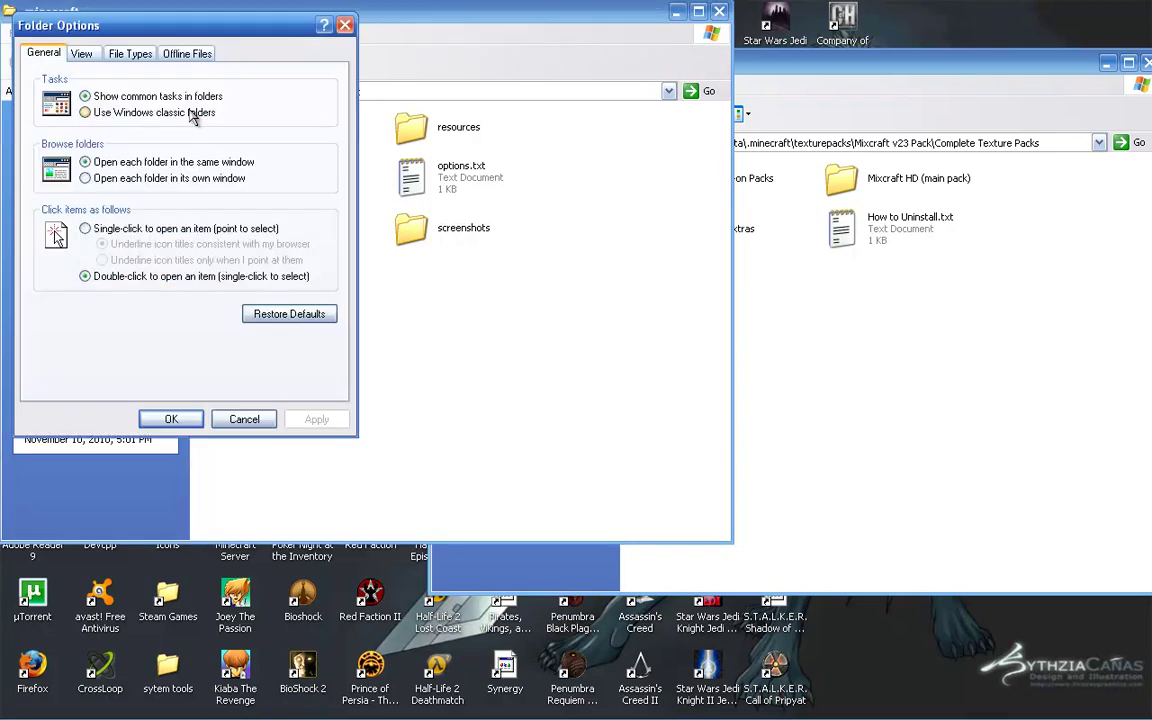
pyautogui.click(82, 56)
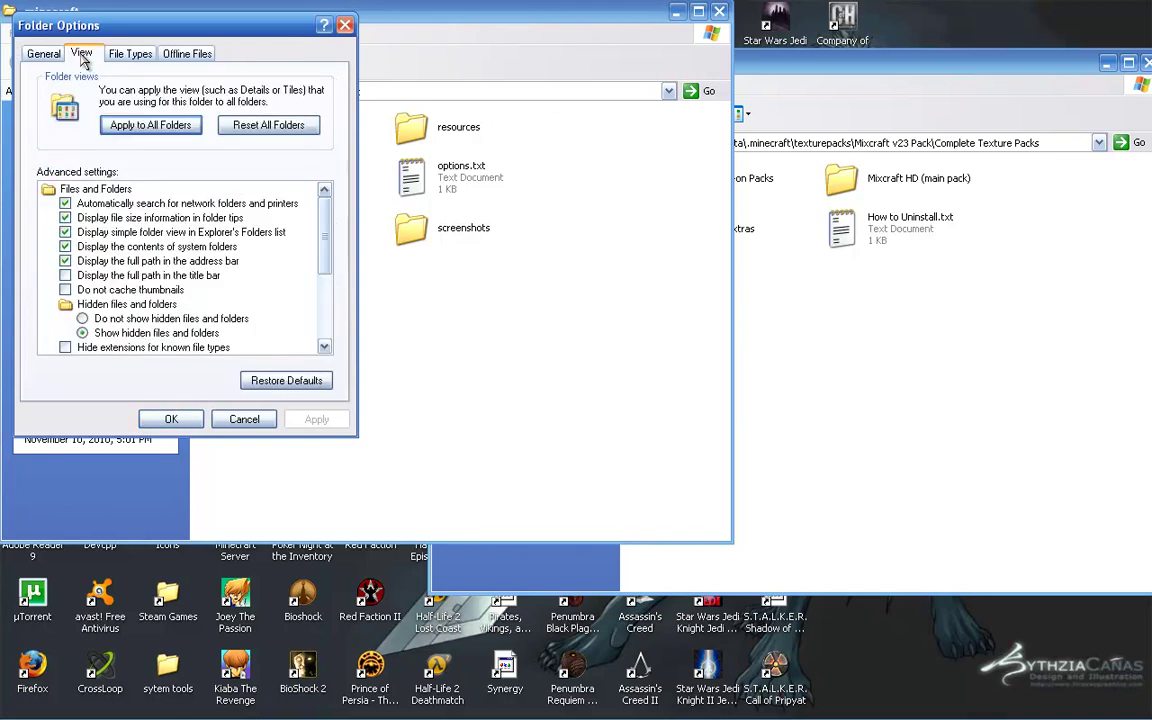
pyautogui.click(168, 419)
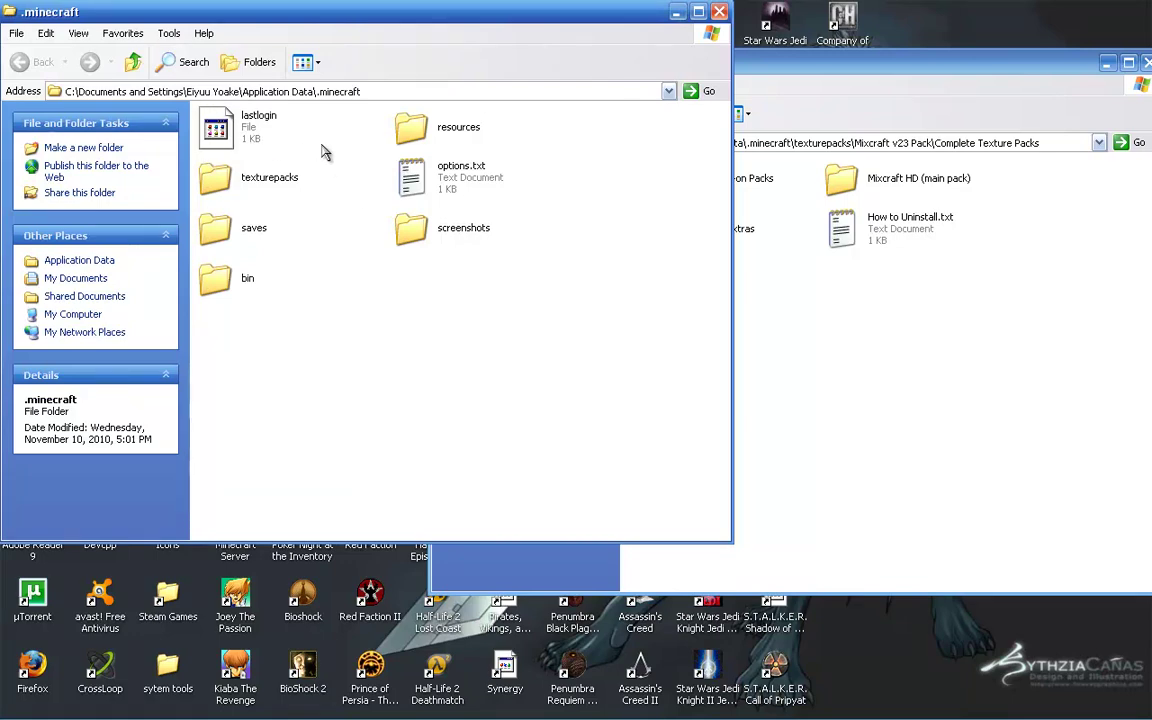
# Step: Launch mcpatcher-1.1.11.exe from Mixcraft HD (main pack)\HD Texture Patch\Windows
pyautogui.click(790, 320)
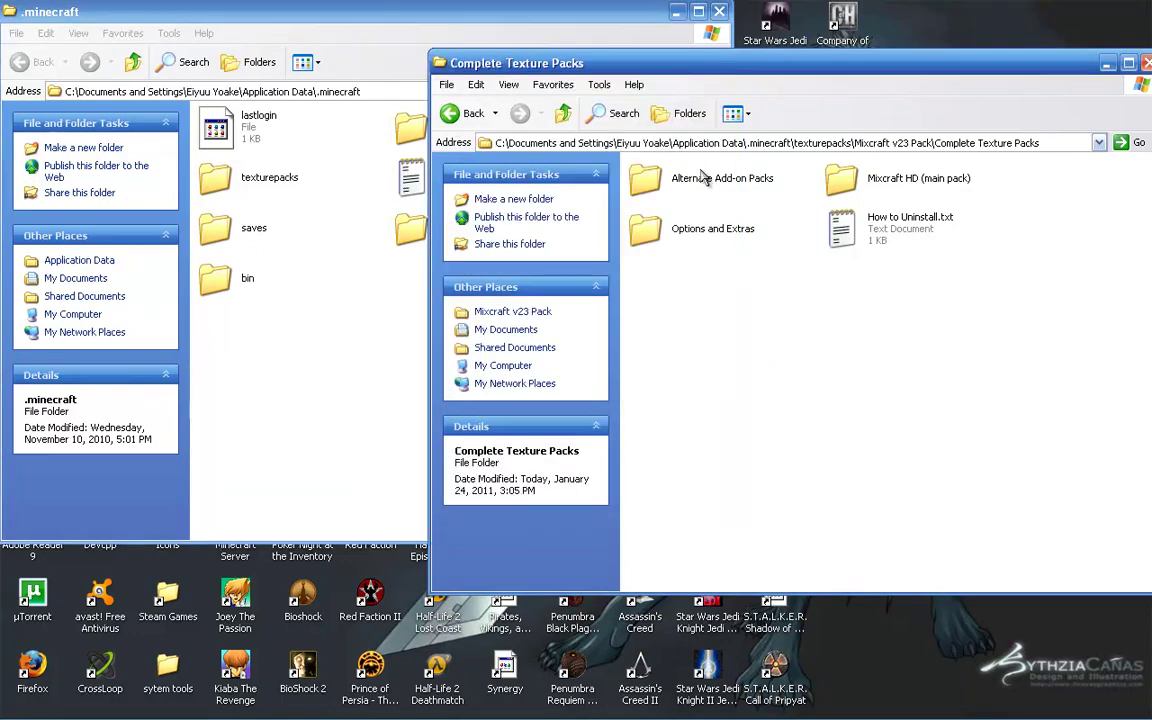
pyautogui.doubleClick(843, 178)
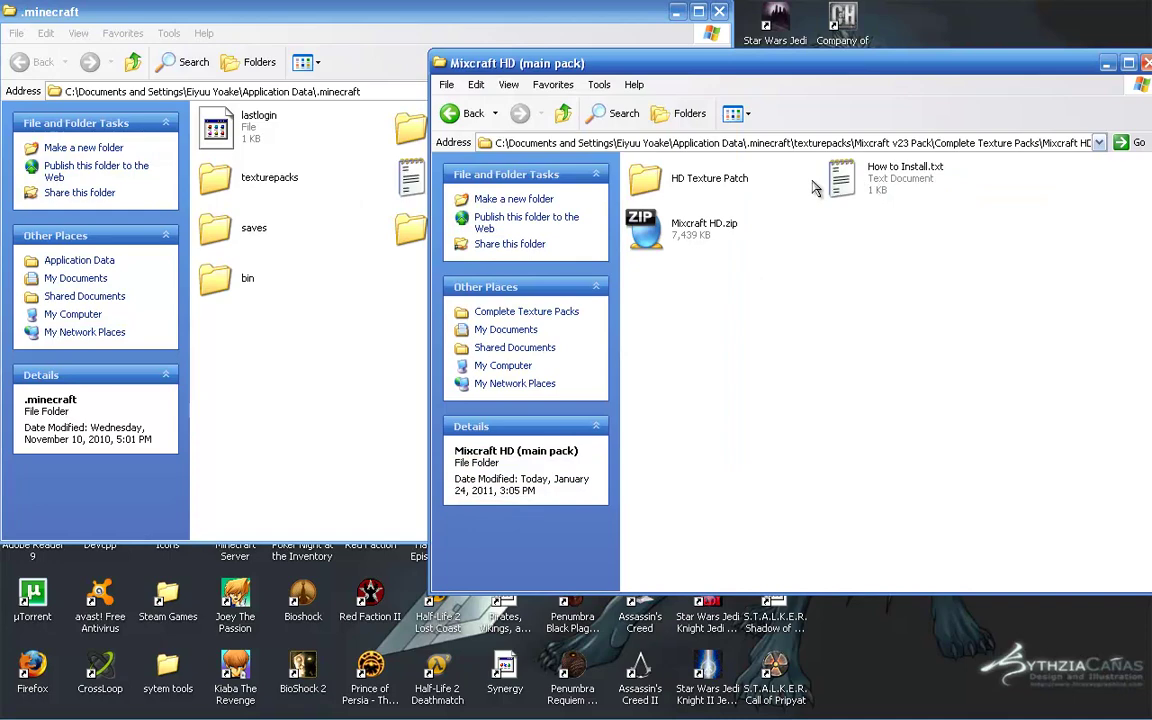
pyautogui.doubleClick(712, 180)
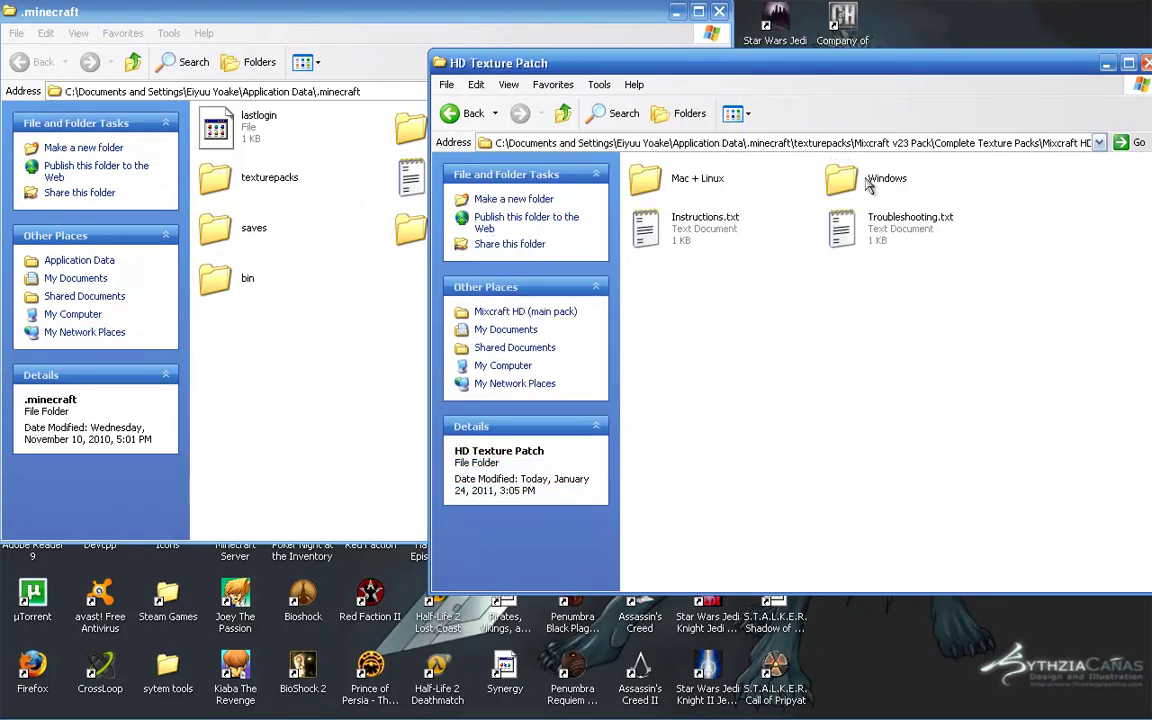
pyautogui.doubleClick(866, 182)
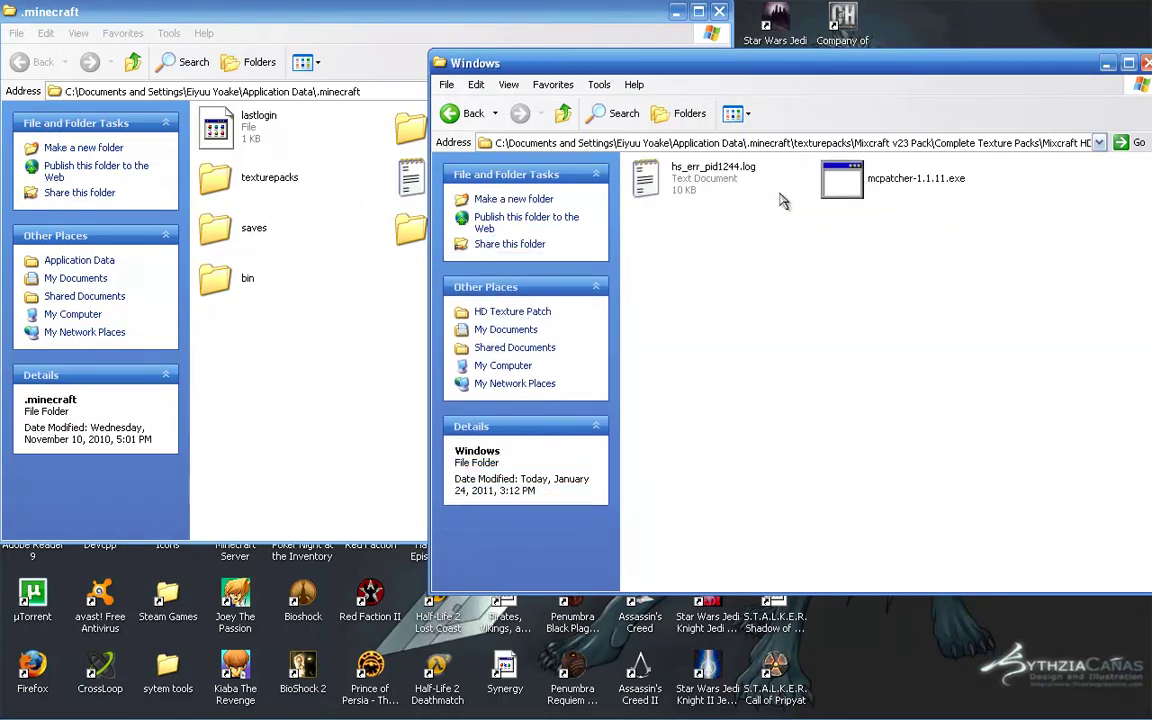
pyautogui.click(835, 178)
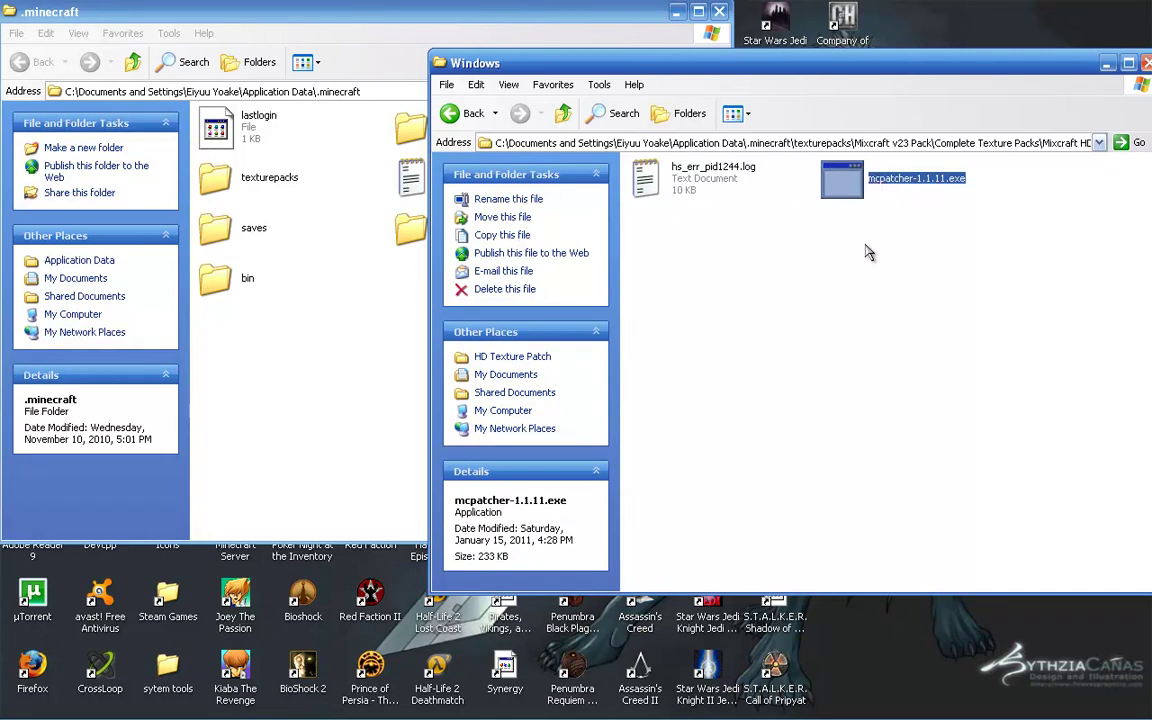
pyautogui.press('Return')
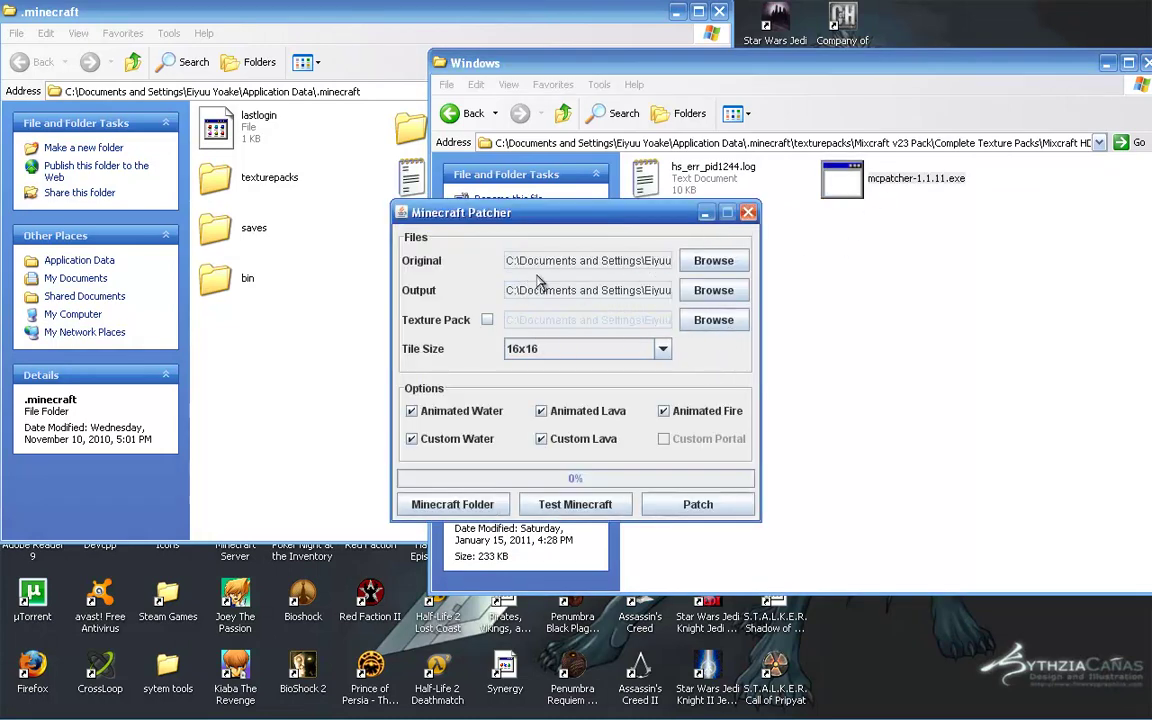
# Step: Enable Texture Pack at 32x32 tile size and set .minecraft\bin\minecraft.jar as the original file
pyautogui.click(486, 321)
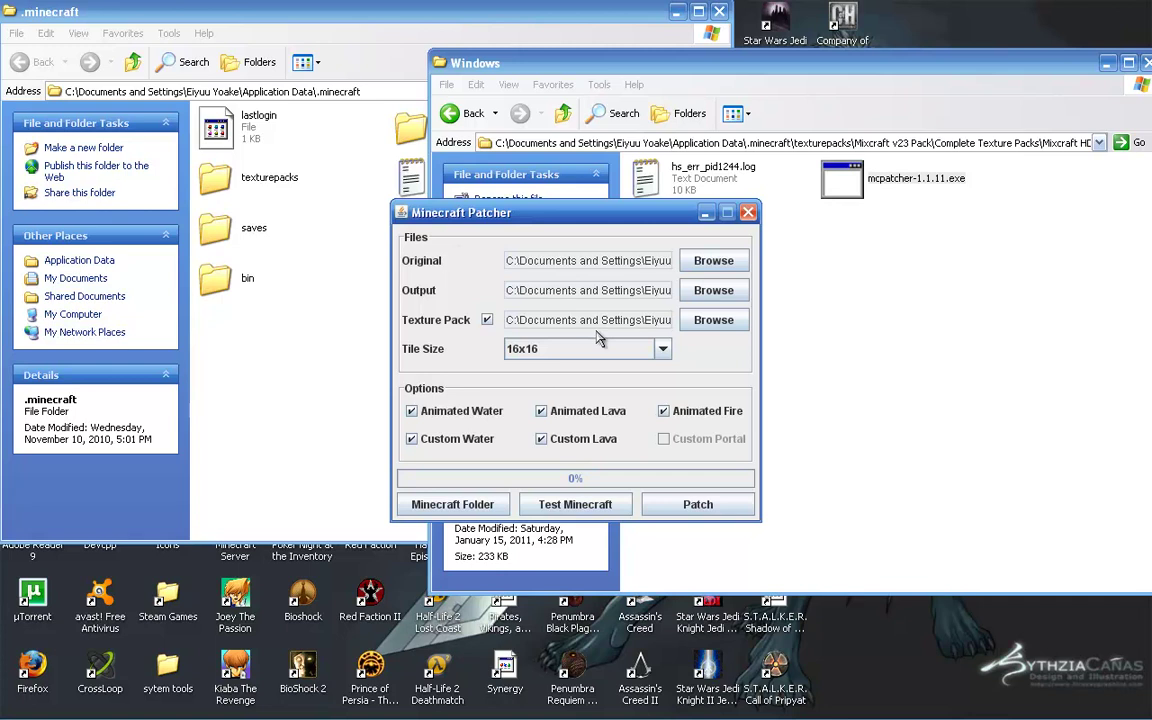
pyautogui.click(664, 350)
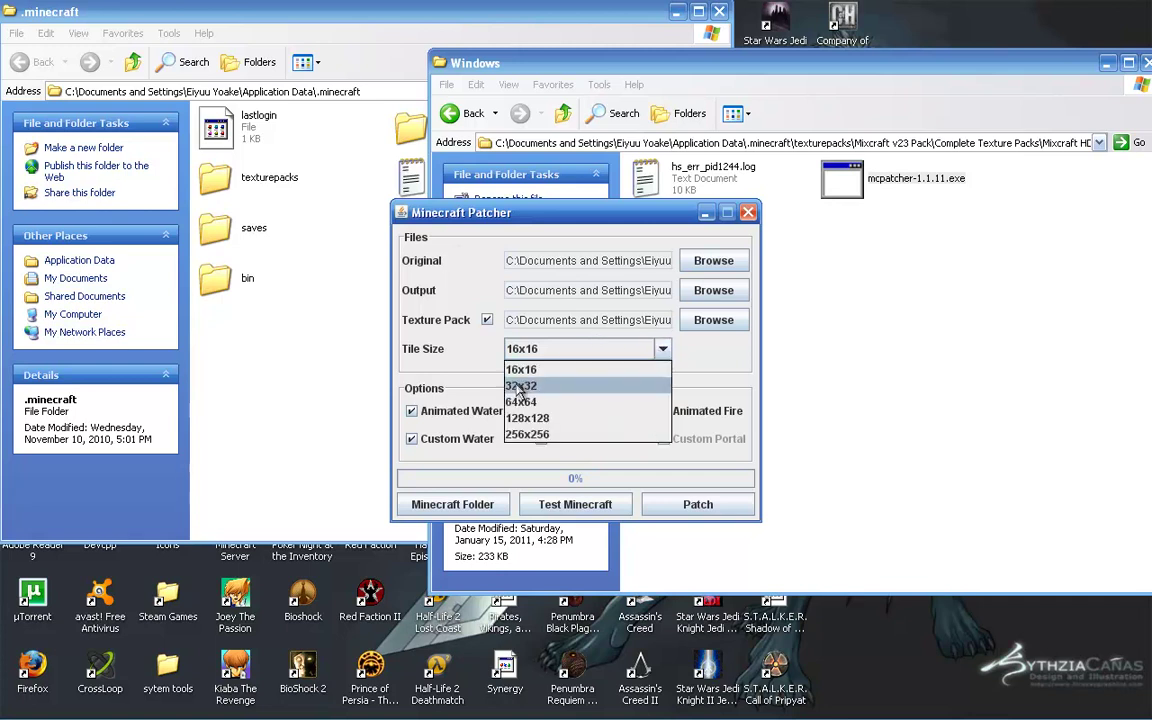
pyautogui.click(521, 386)
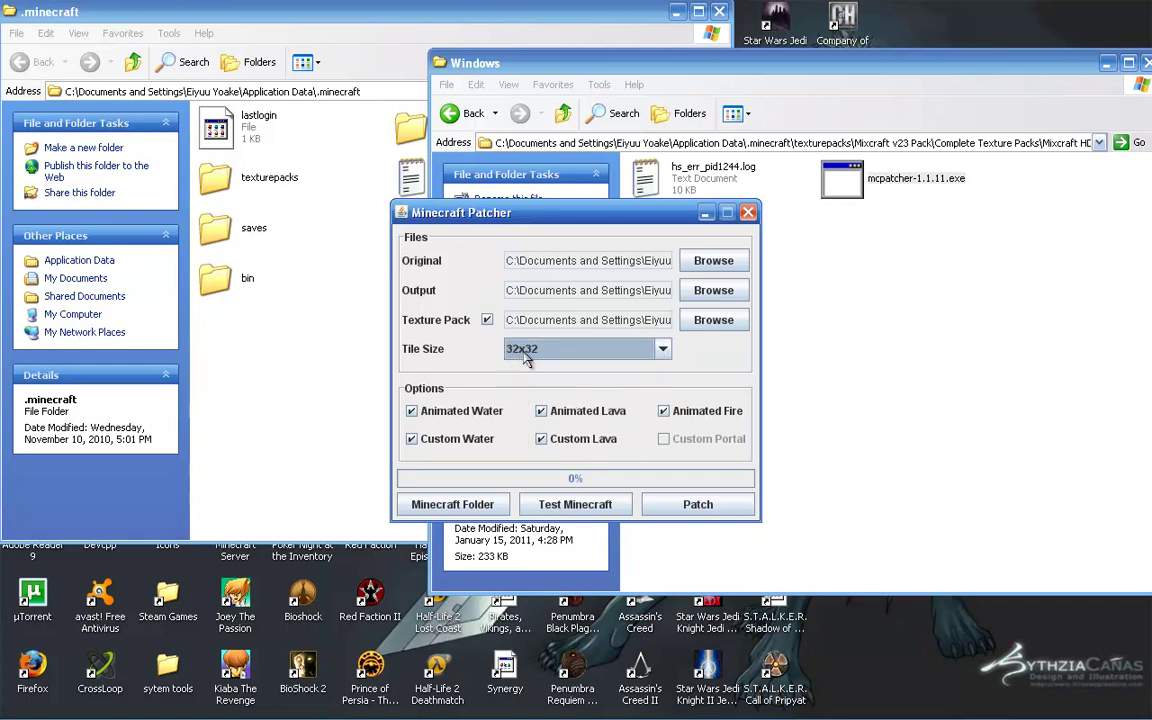
pyautogui.click(704, 264)
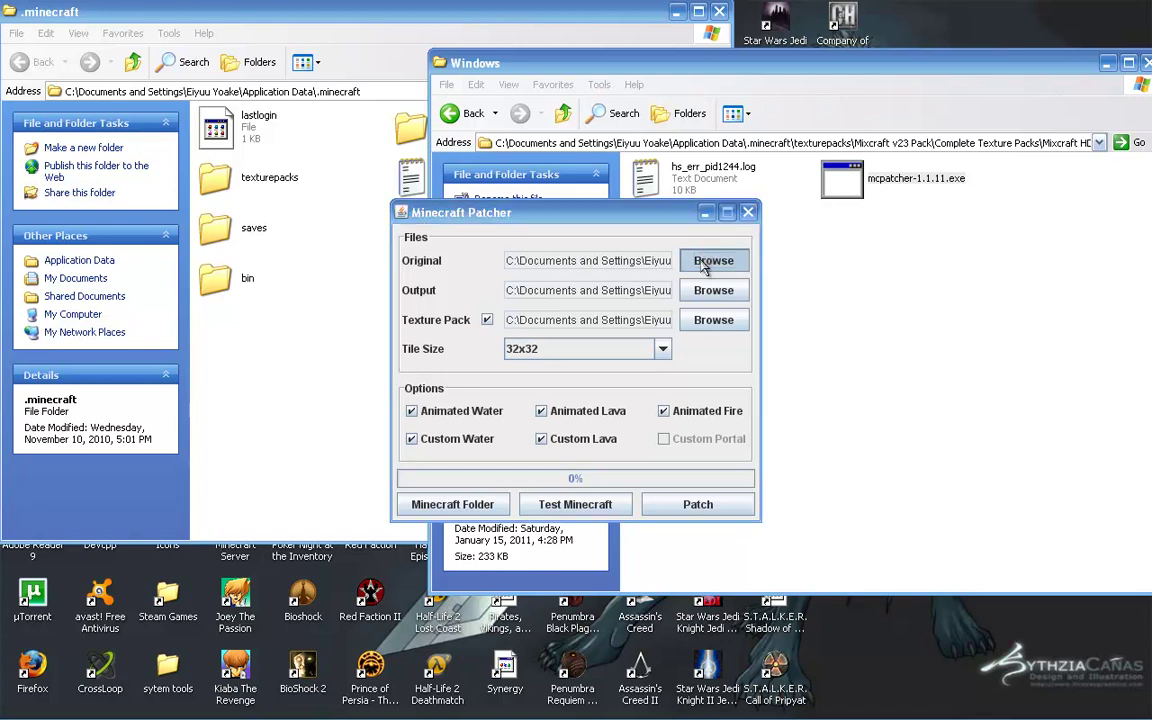
pyautogui.moveTo(258, 28); pyautogui.dragTo(332, 170)
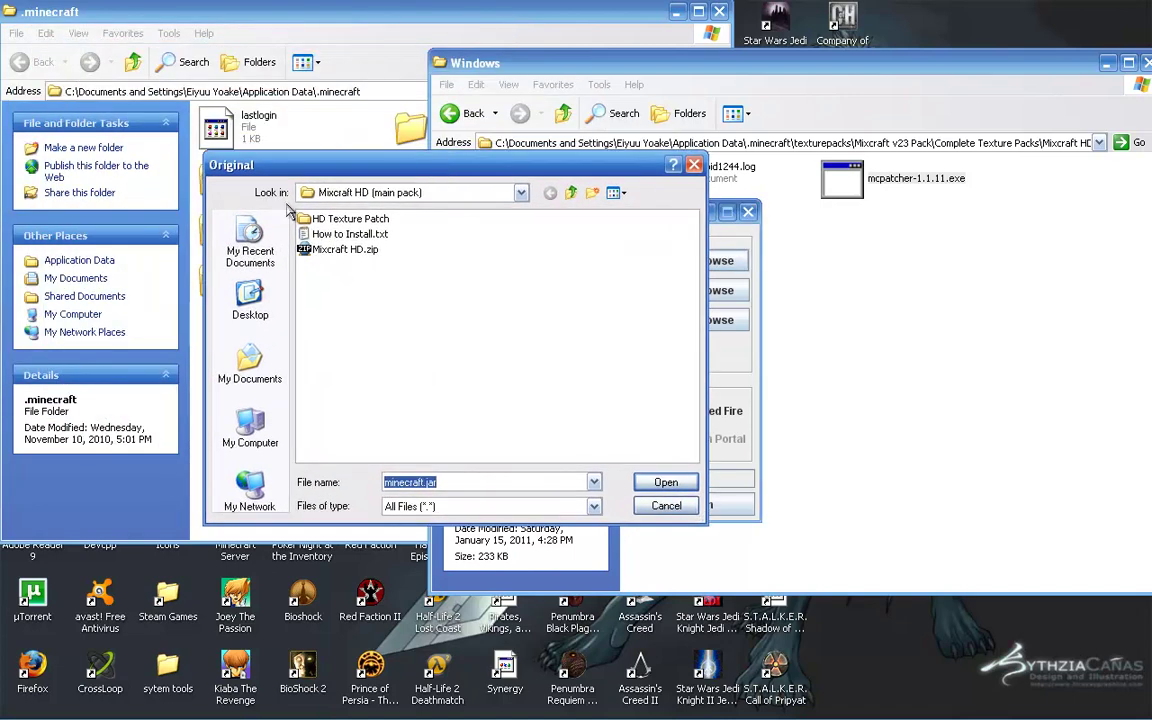
pyautogui.click(570, 193)
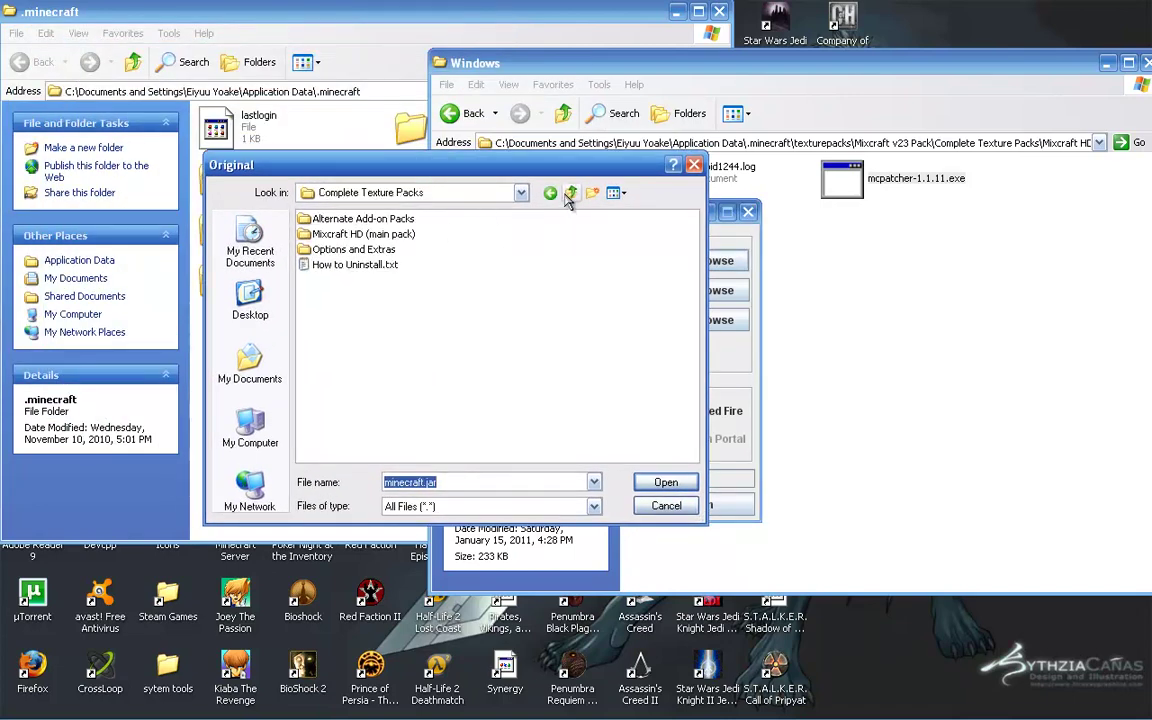
pyautogui.click(570, 193)
pyautogui.click(570, 193)
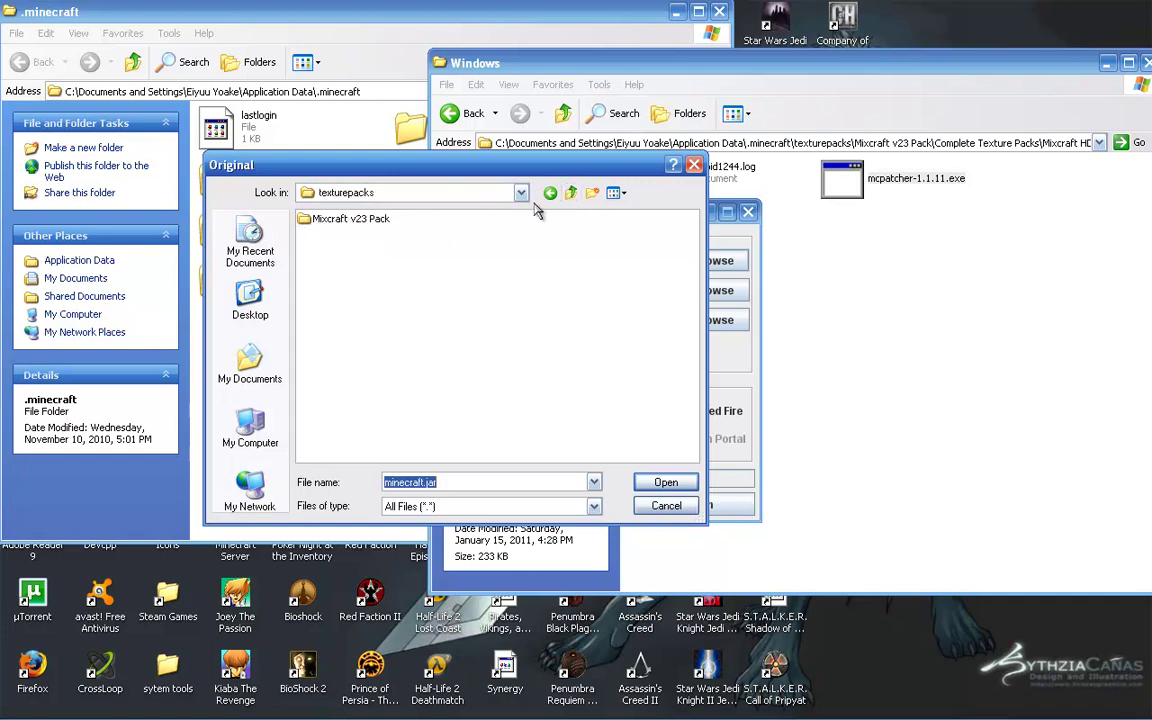
pyautogui.click(572, 194)
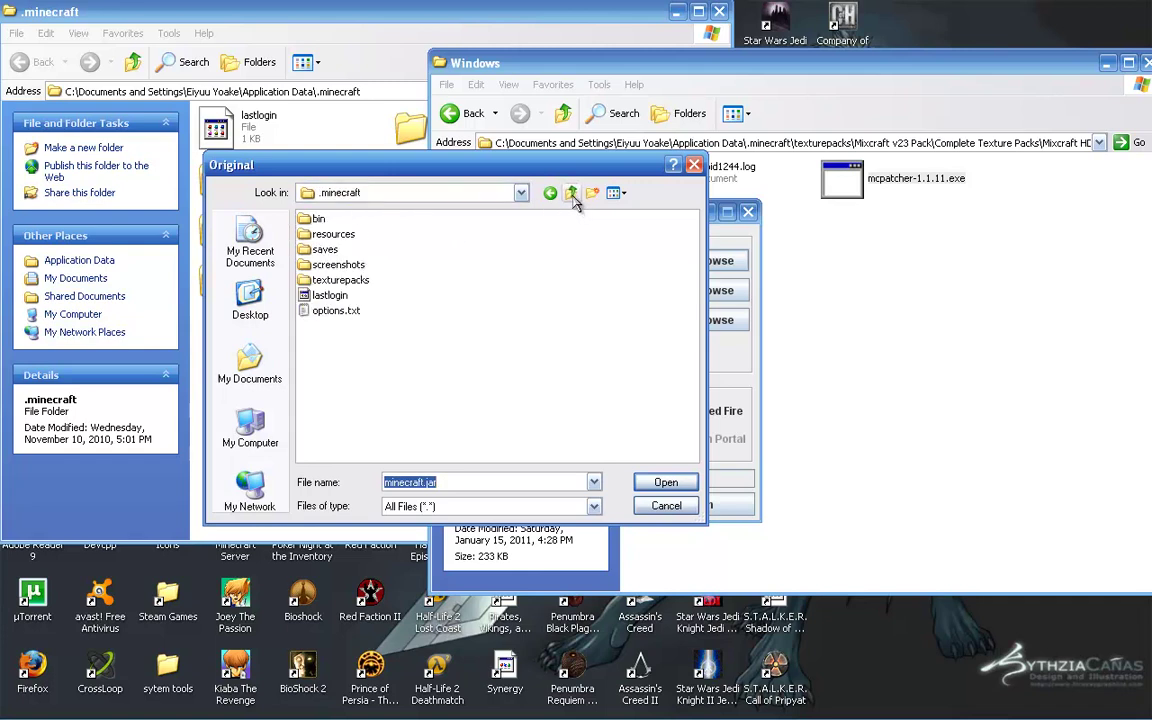
pyautogui.doubleClick(318, 220)
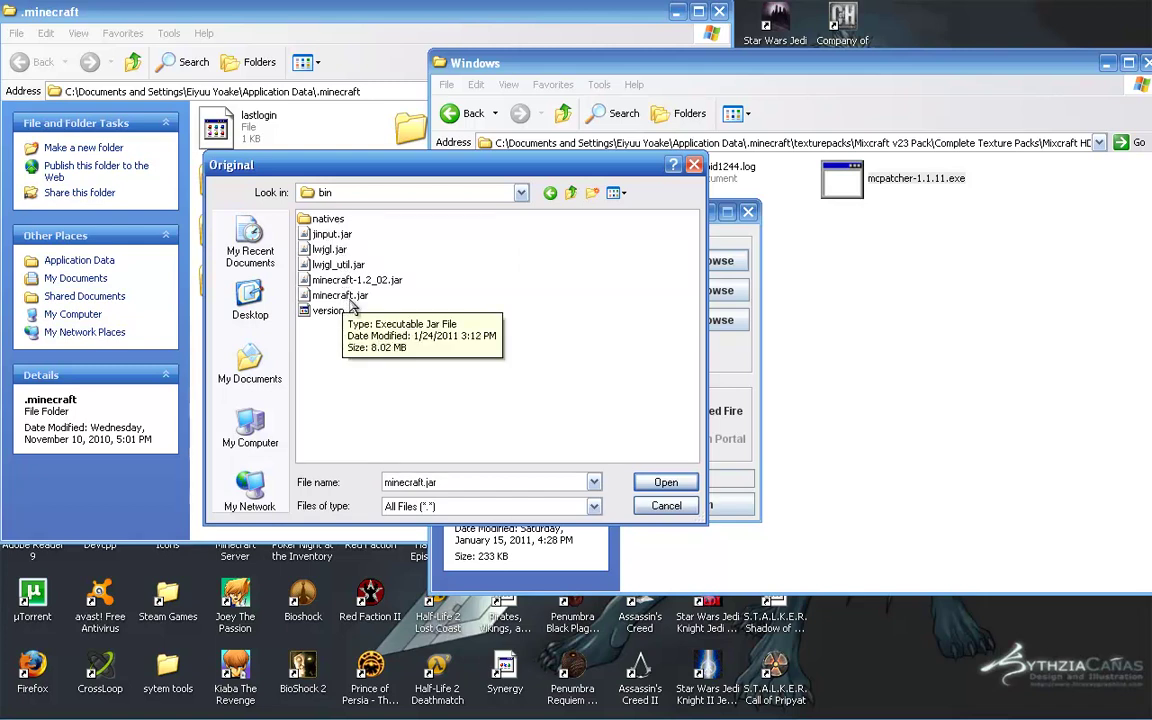
pyautogui.click(665, 487)
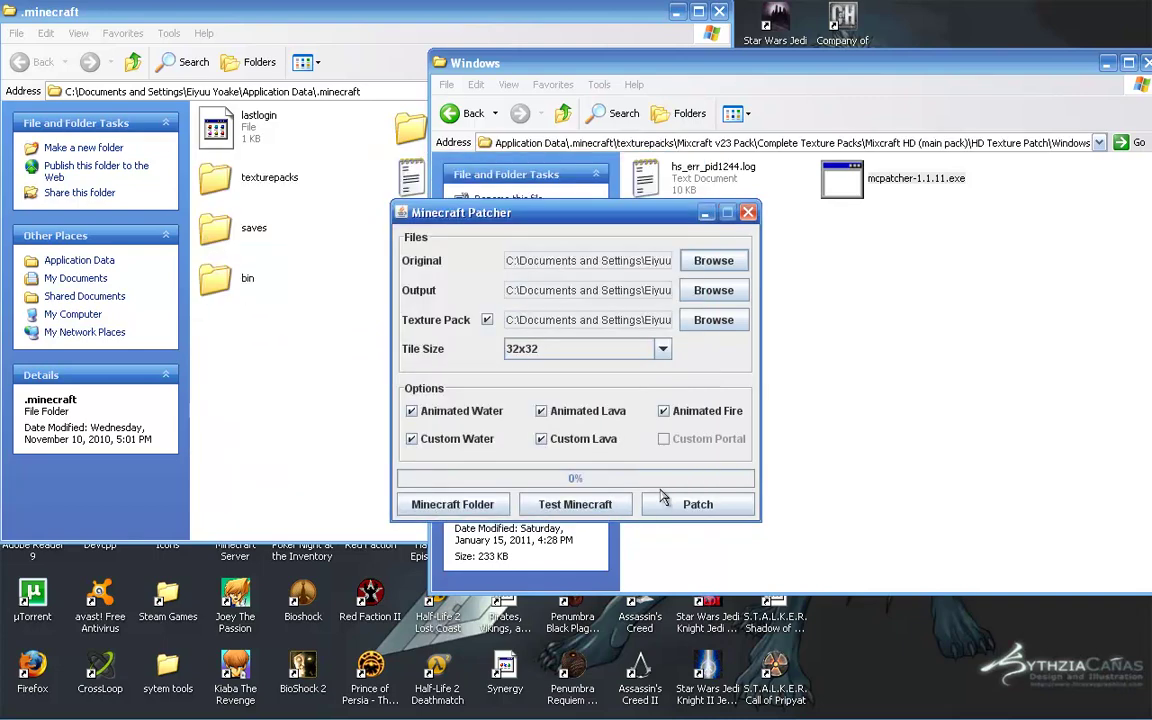
# Step: Run the patch, dismiss the minecraft.jar error, re-select the jar, and dismiss the second error
pyautogui.click(663, 497)
pyautogui.click(575, 448)
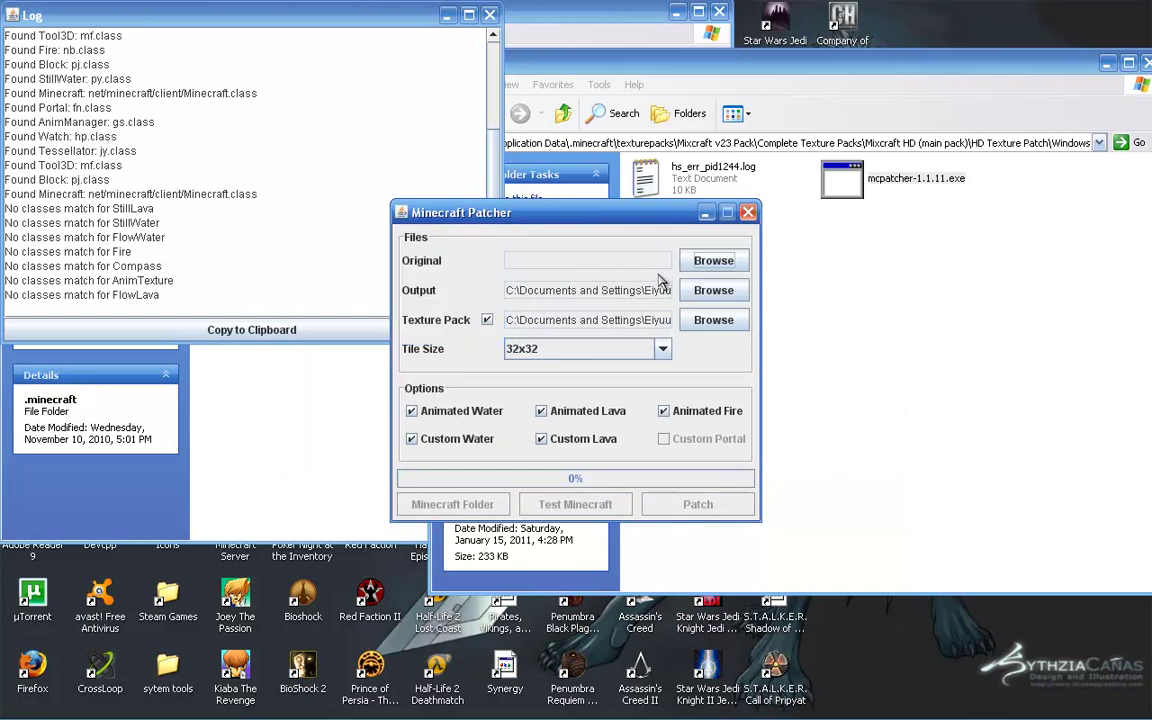
pyautogui.click(706, 262)
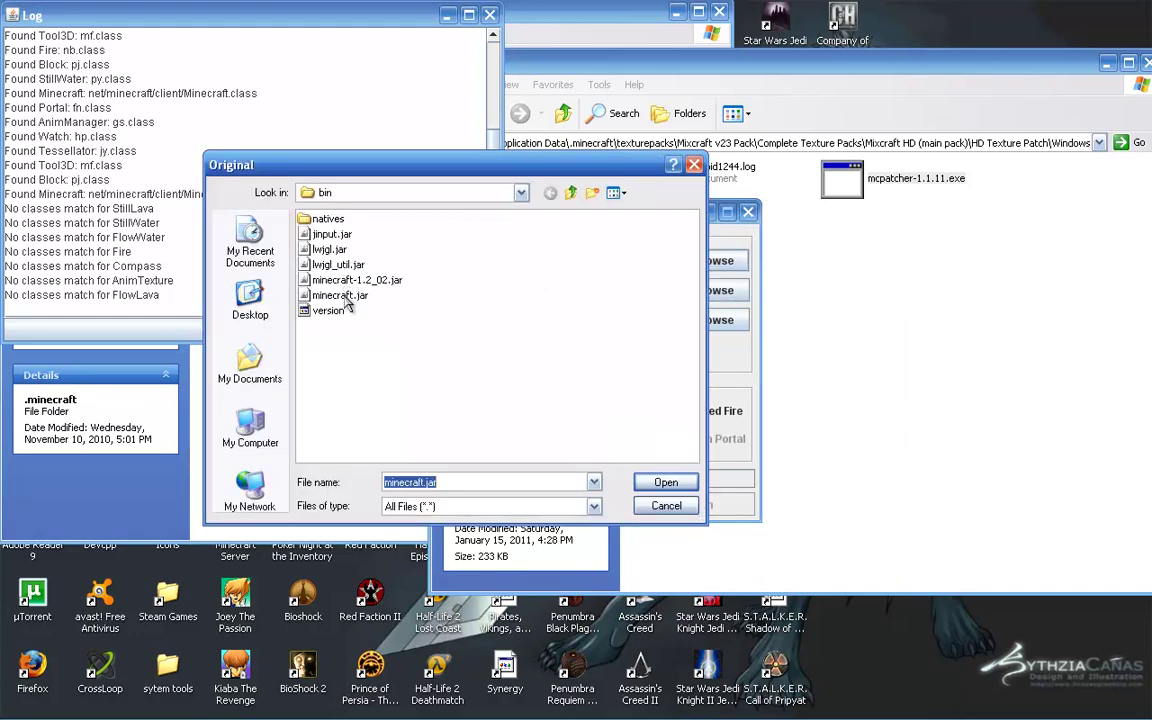
pyautogui.press('Return')
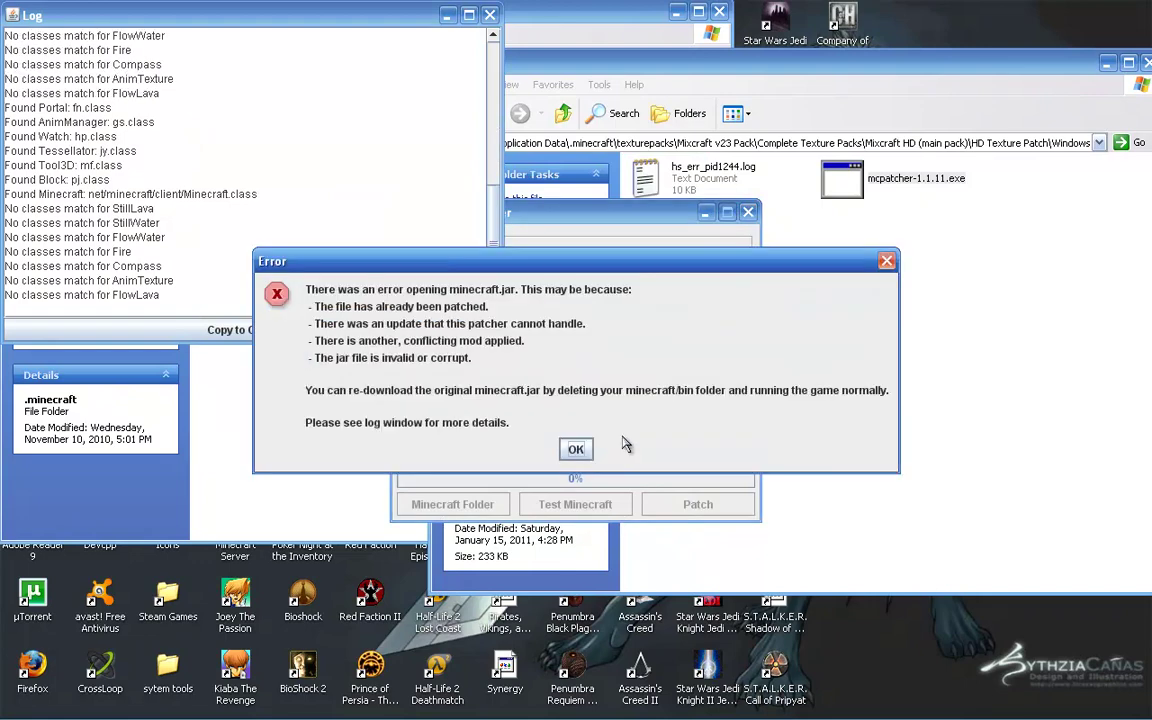
pyautogui.click(580, 449)
pyautogui.click(703, 393)
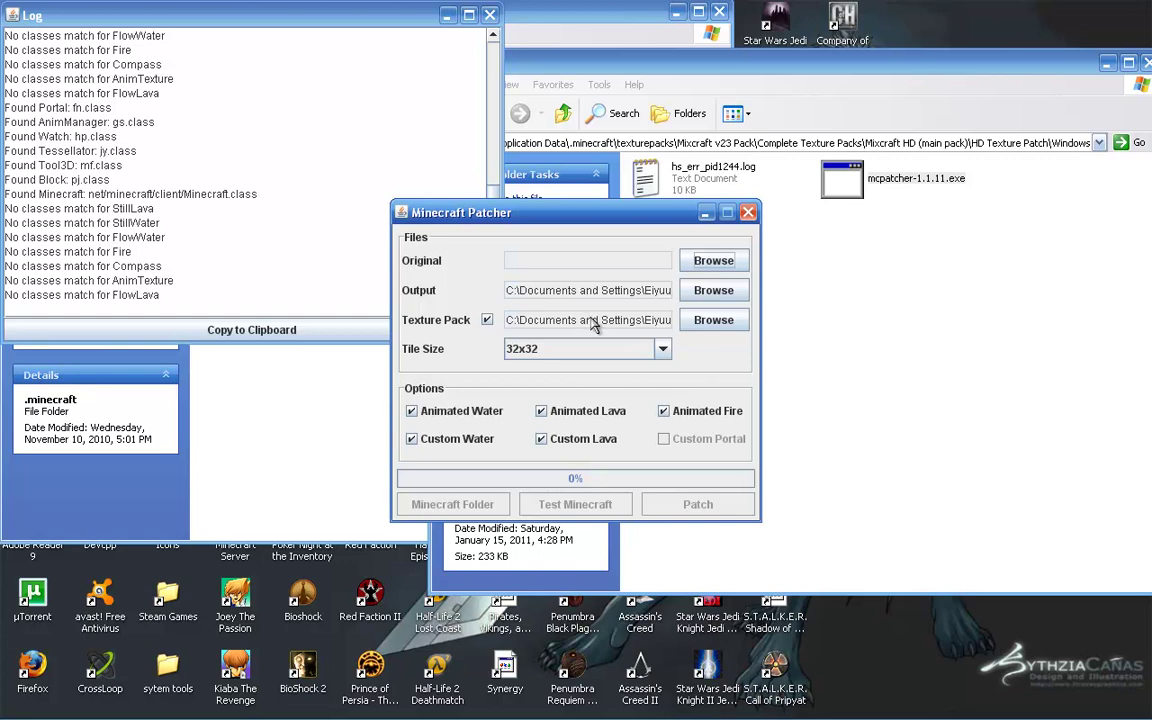
# Step: Relaunch mcpatcher-1.1.11.exe, enable Texture Pack, and bring up the Tile Size choices
pyautogui.click(384, 697)
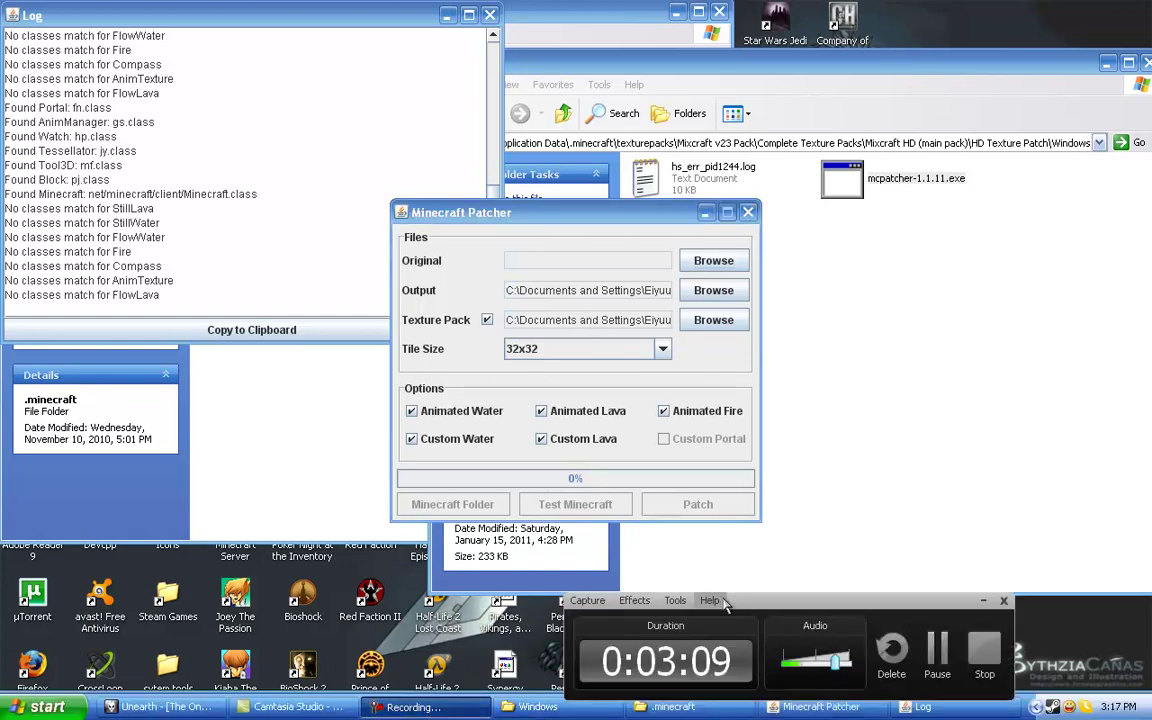
pyautogui.click(918, 655)
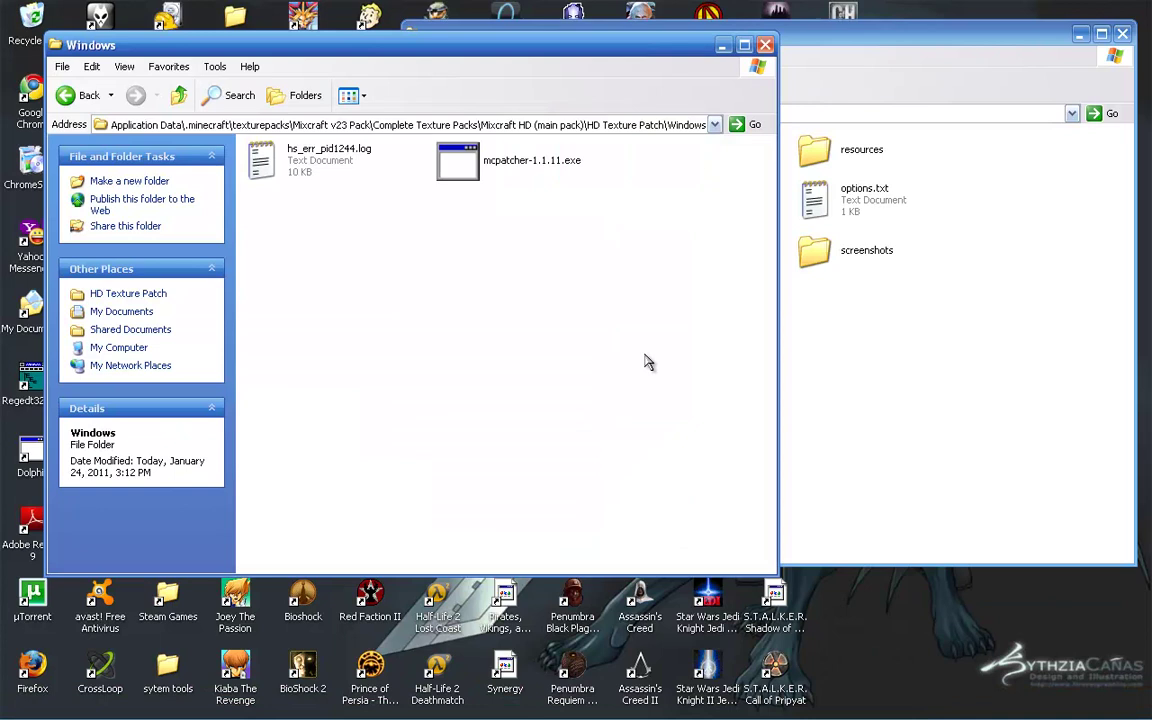
pyautogui.doubleClick(478, 170)
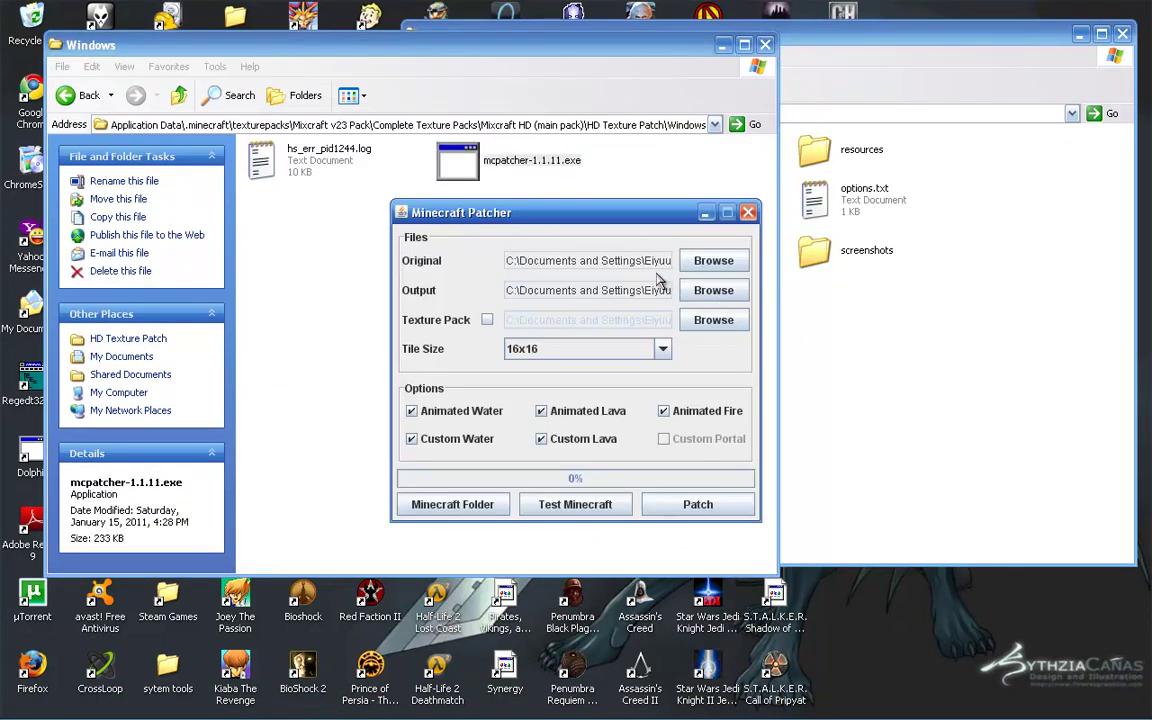
pyautogui.click(487, 319)
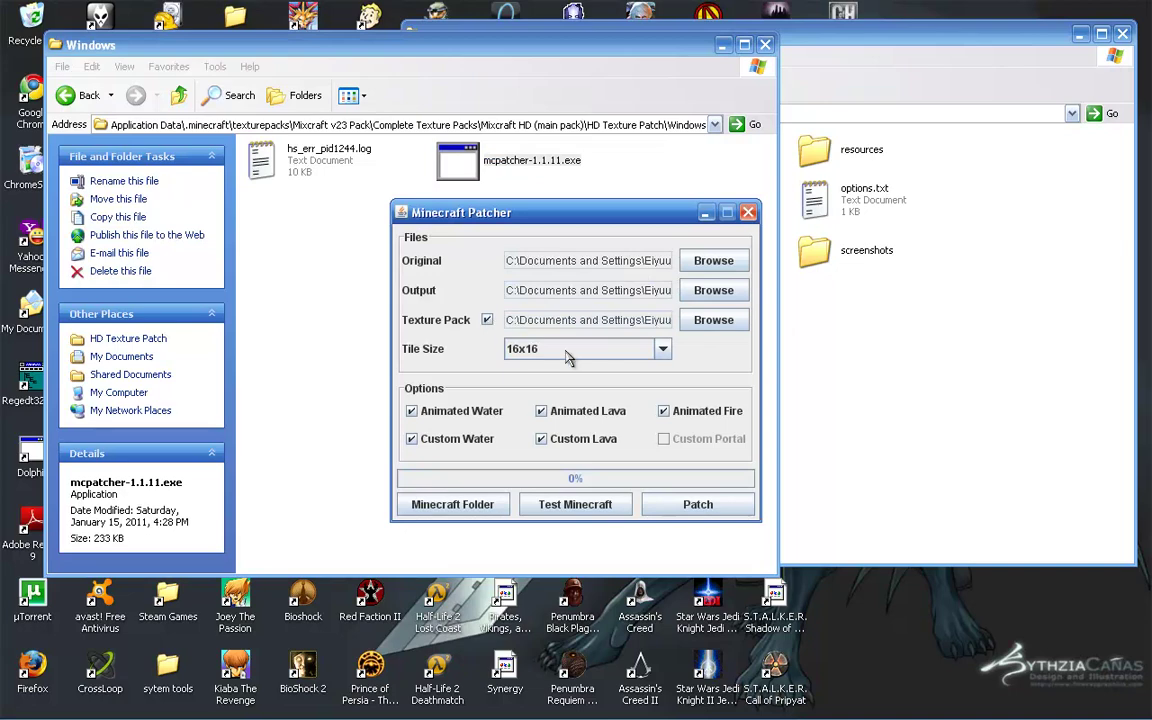
pyautogui.click(663, 352)
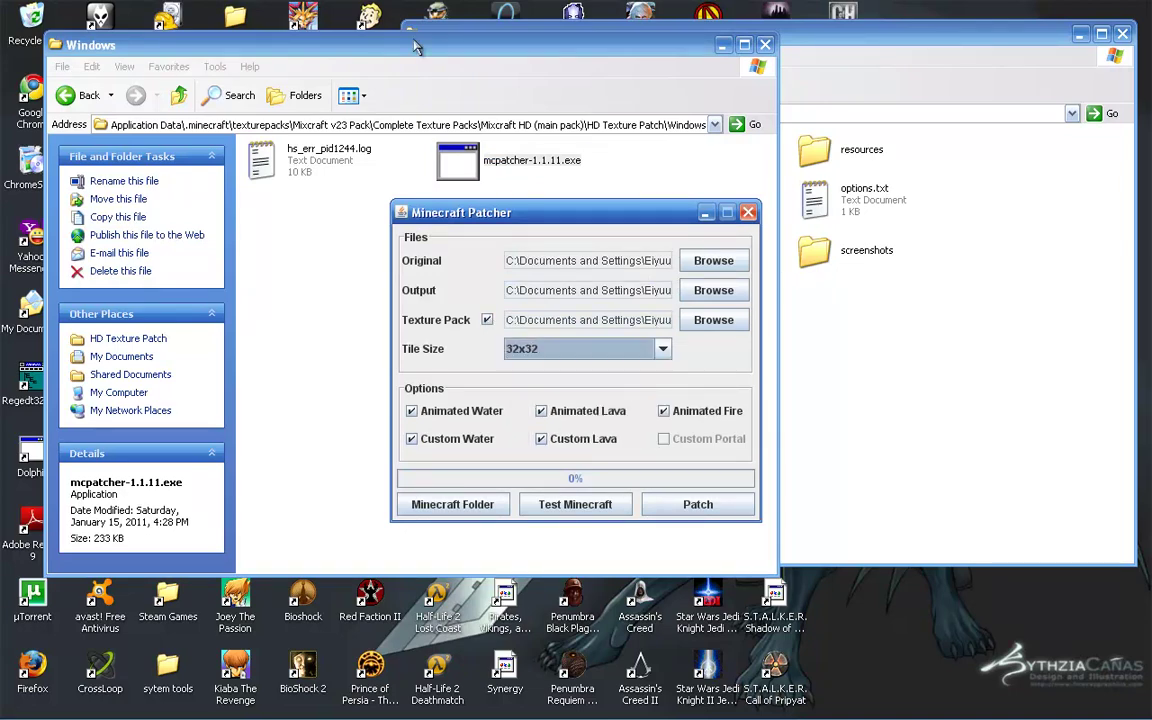
# Step: Run Minecraft.exe, log in to the title screen, close it, and return to .minecraft
pyautogui.moveTo(415, 47); pyautogui.dragTo(738, 52)
pyautogui.doubleClick(236, 450)
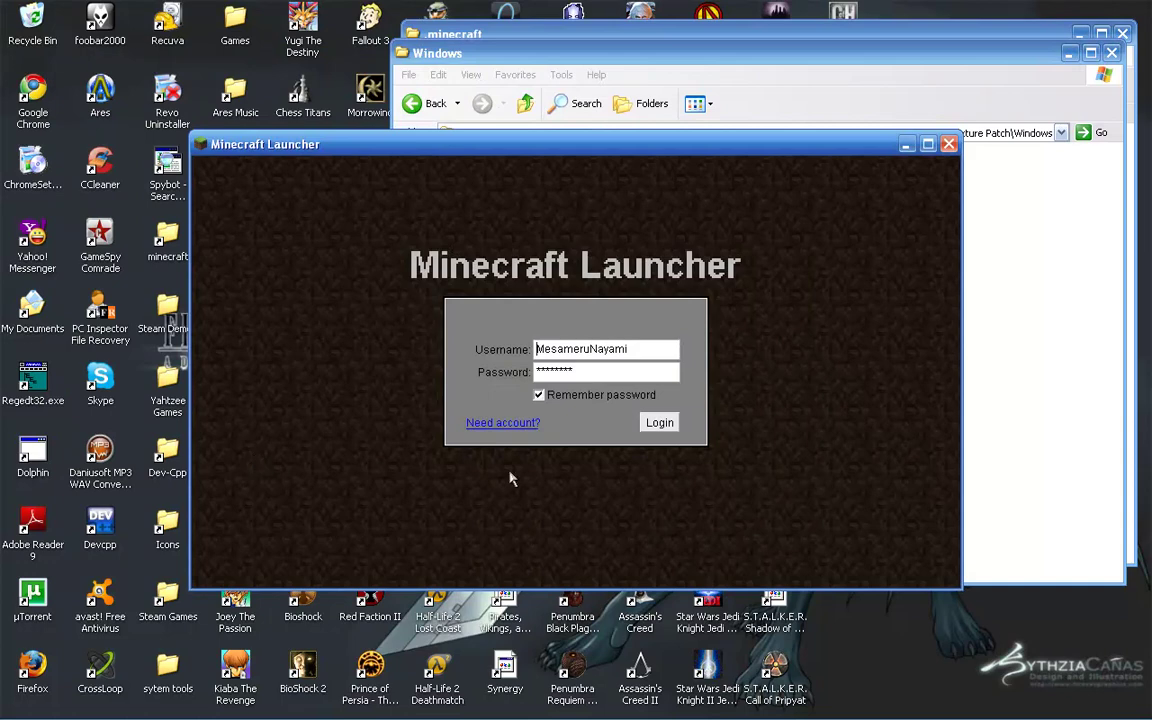
pyautogui.click(659, 422)
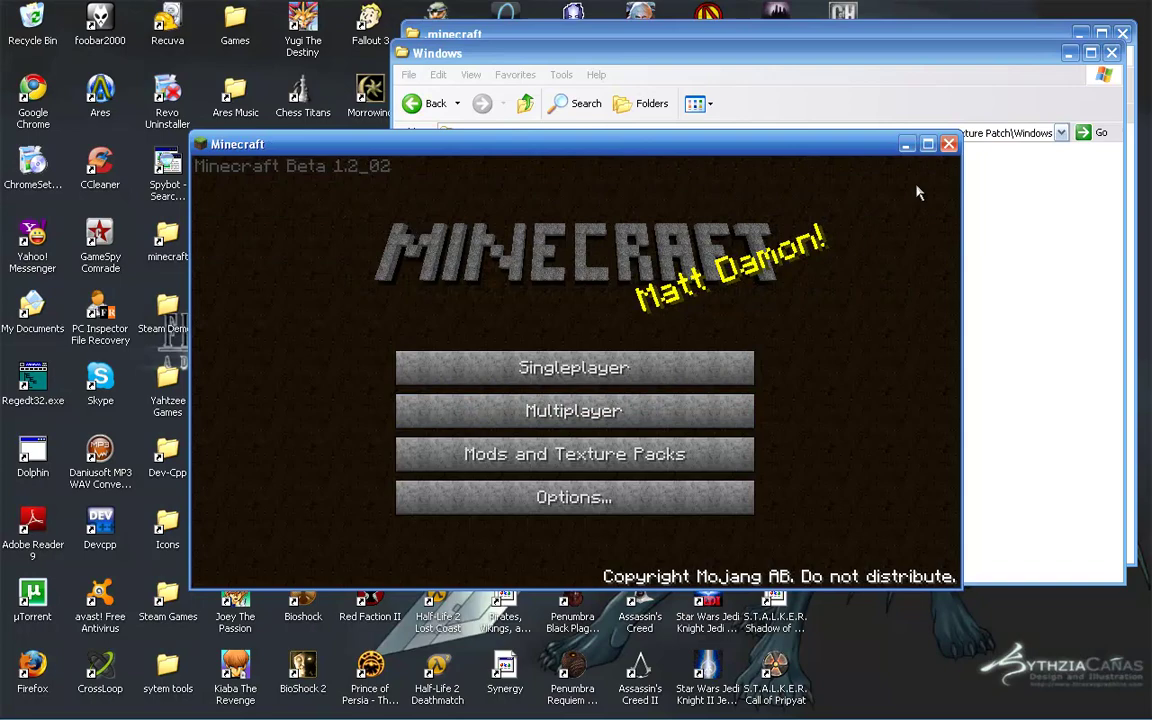
pyautogui.click(949, 144)
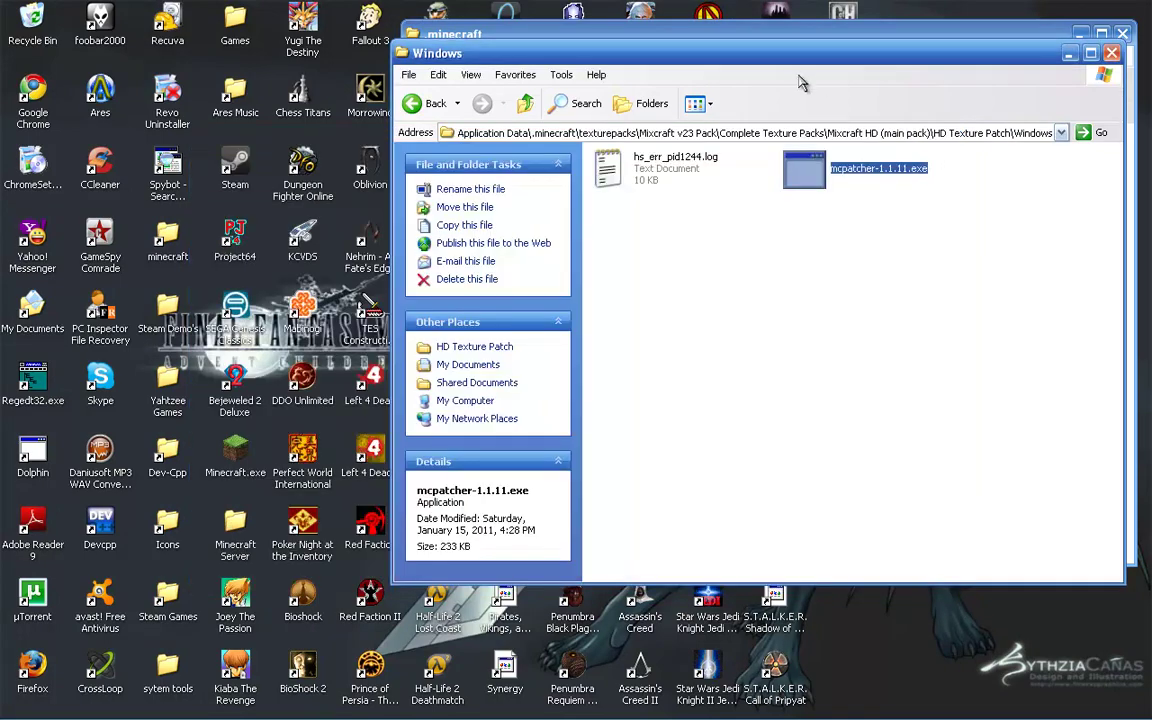
pyautogui.moveTo(930, 60); pyautogui.dragTo(435, 57)
pyautogui.click(957, 365)
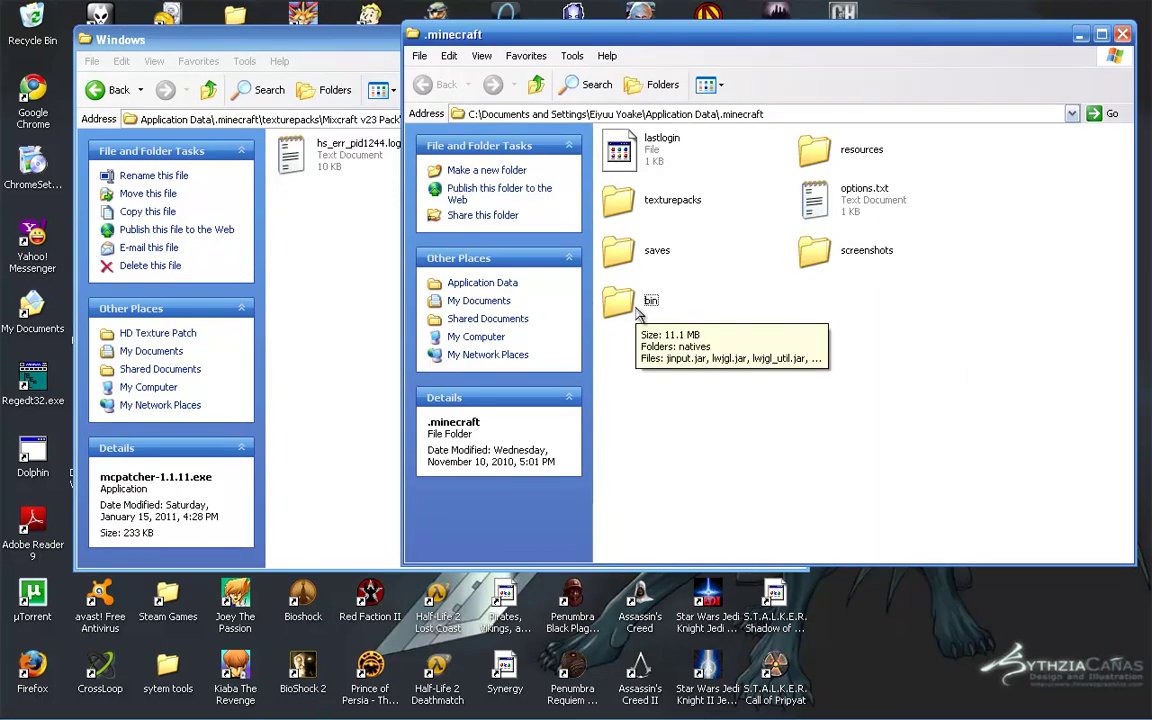
# Step: In Task Manager's Processes list, end the javaw.exe process tree and confirm
pyautogui.hotkey('ctrl', 'shift', 'Escape')
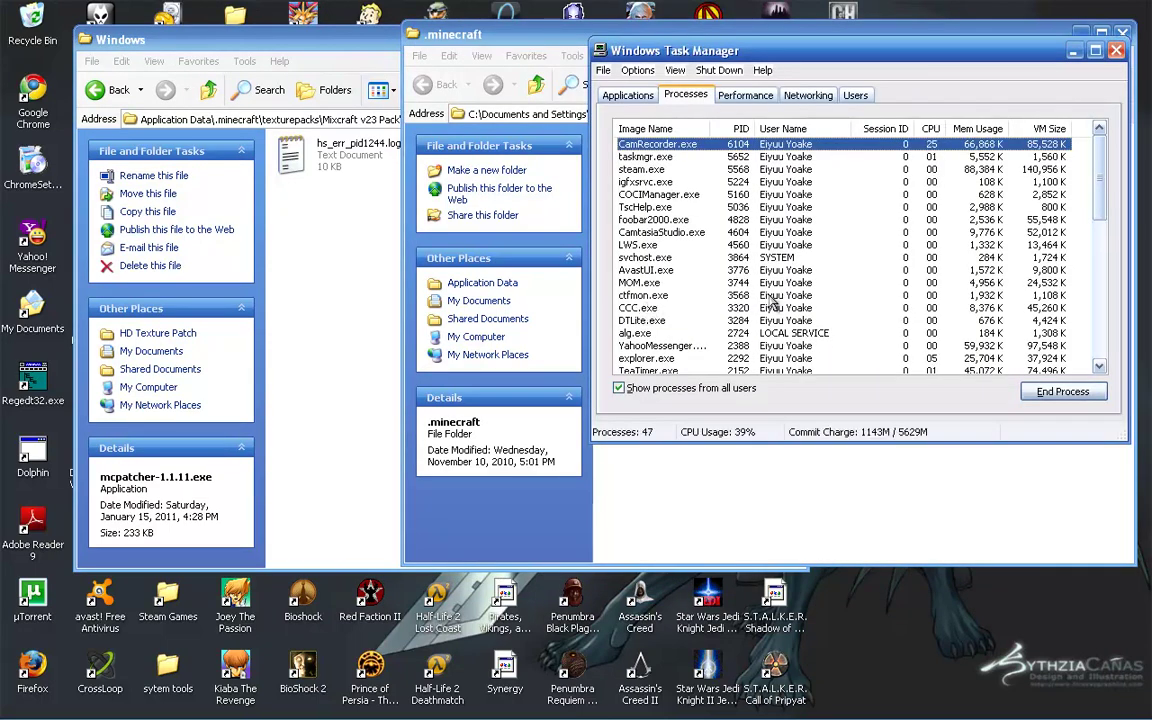
pyautogui.scroll(-10, 733, 330)
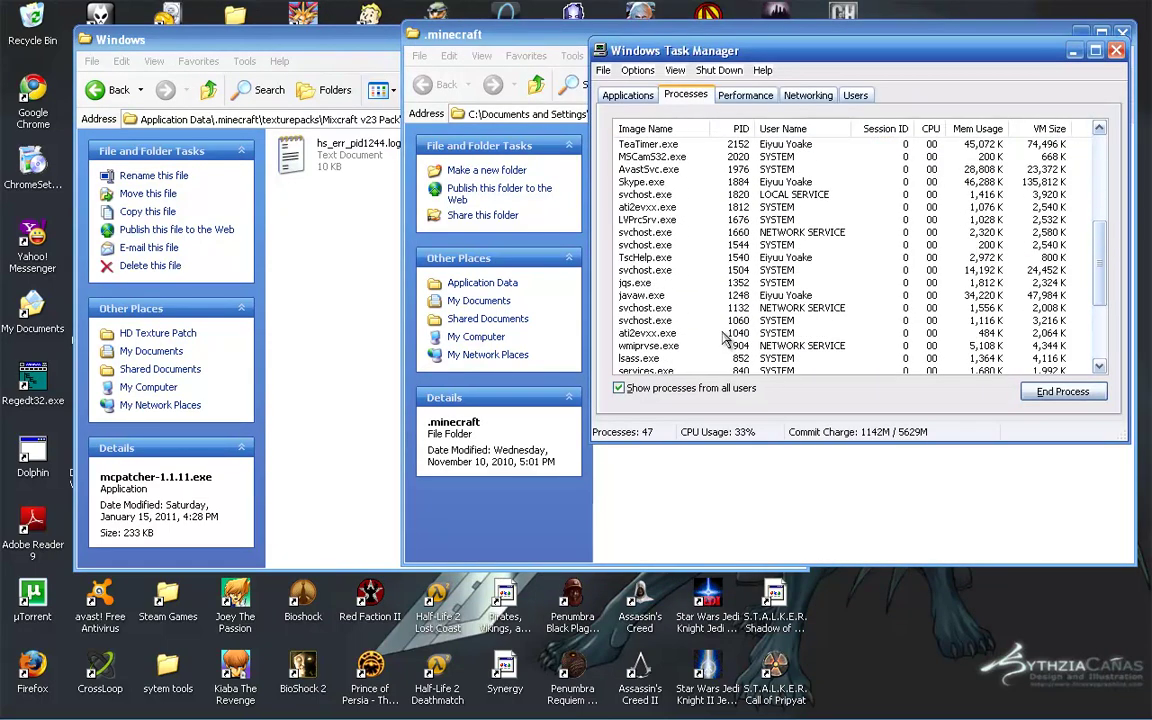
pyautogui.scroll(2, 728, 338)
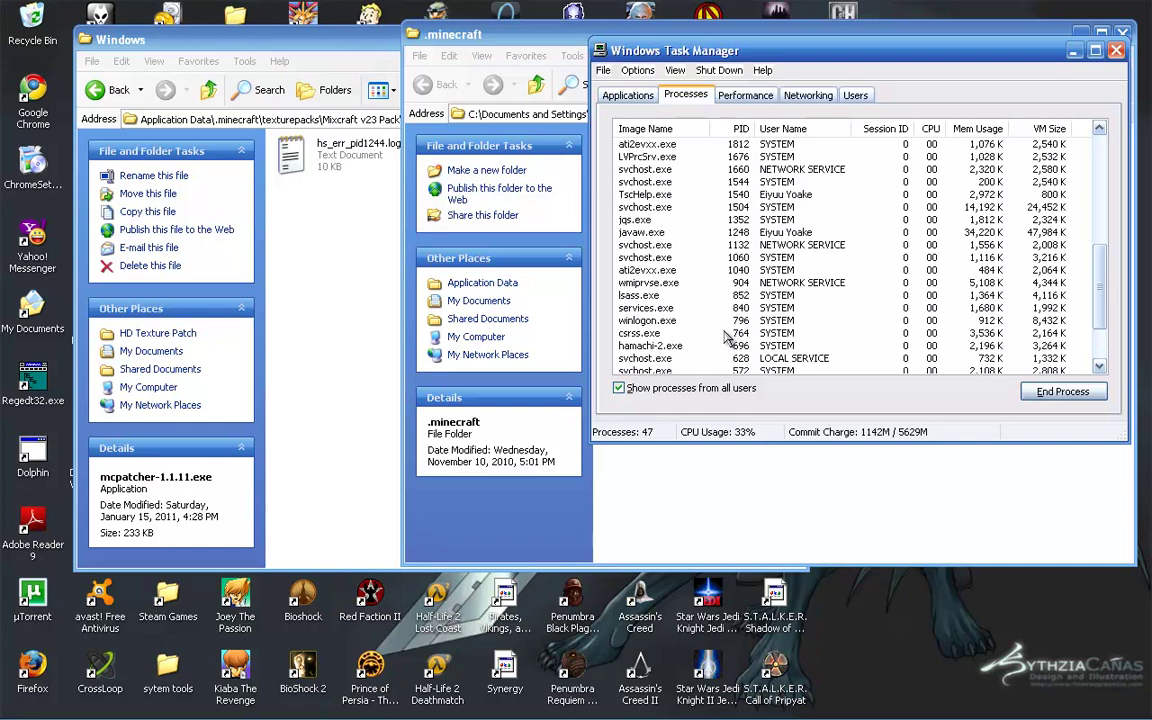
pyautogui.scroll(3, 728, 338)
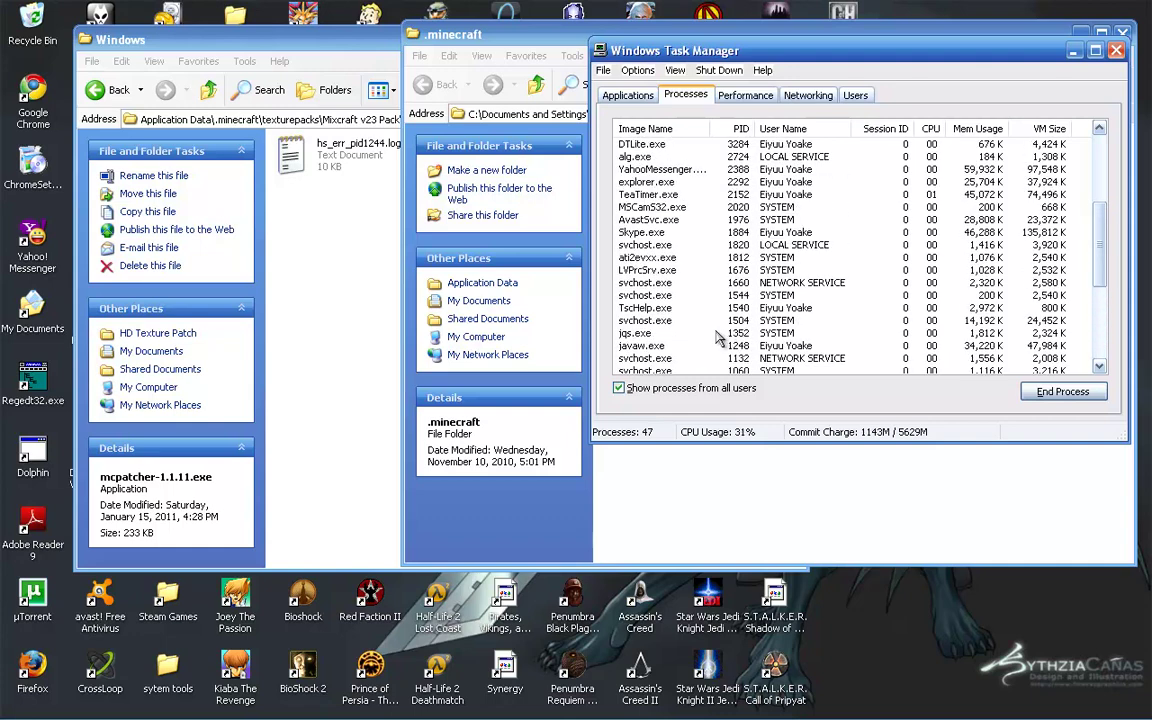
pyautogui.click(652, 348)
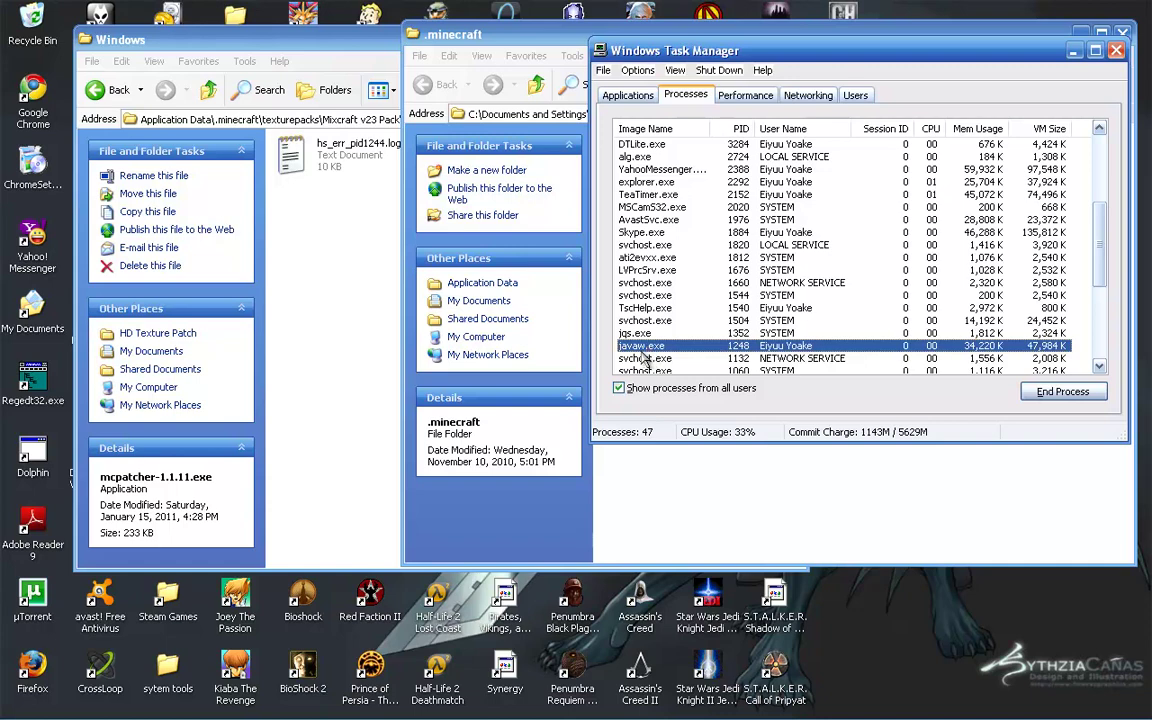
pyautogui.rightClick(644, 360)
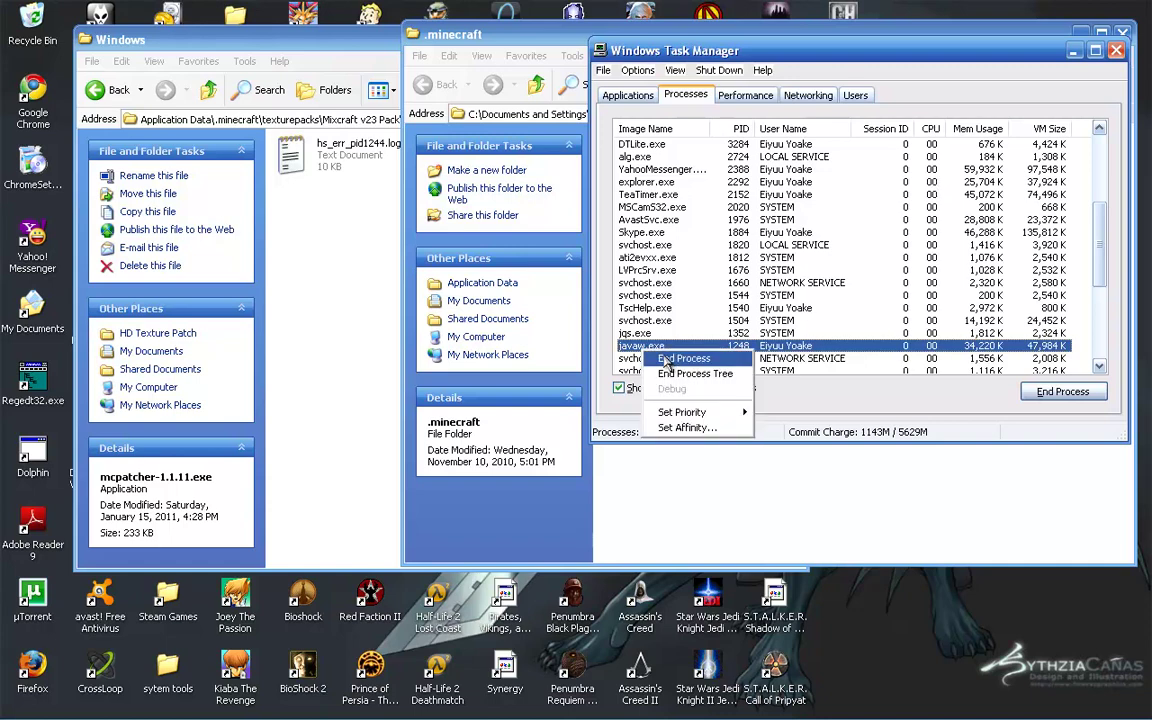
pyautogui.click(670, 377)
pyautogui.click(561, 449)
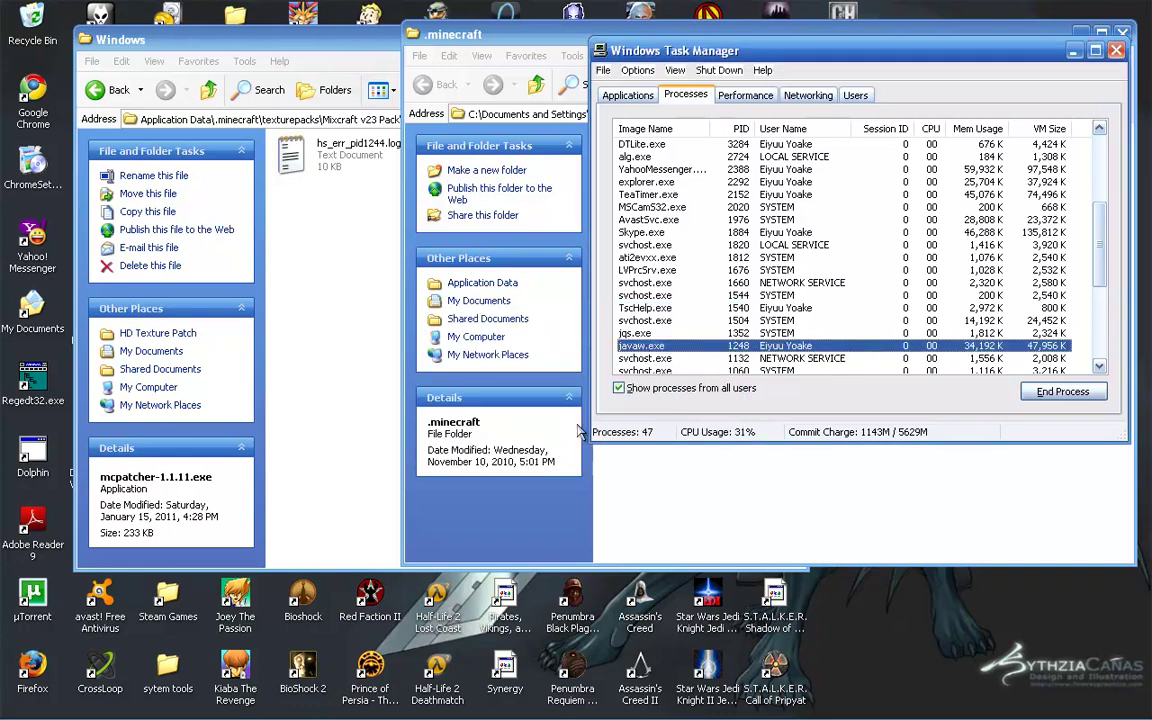
# Step: Delete the bin folder from .minecraft
pyautogui.click(1074, 50)
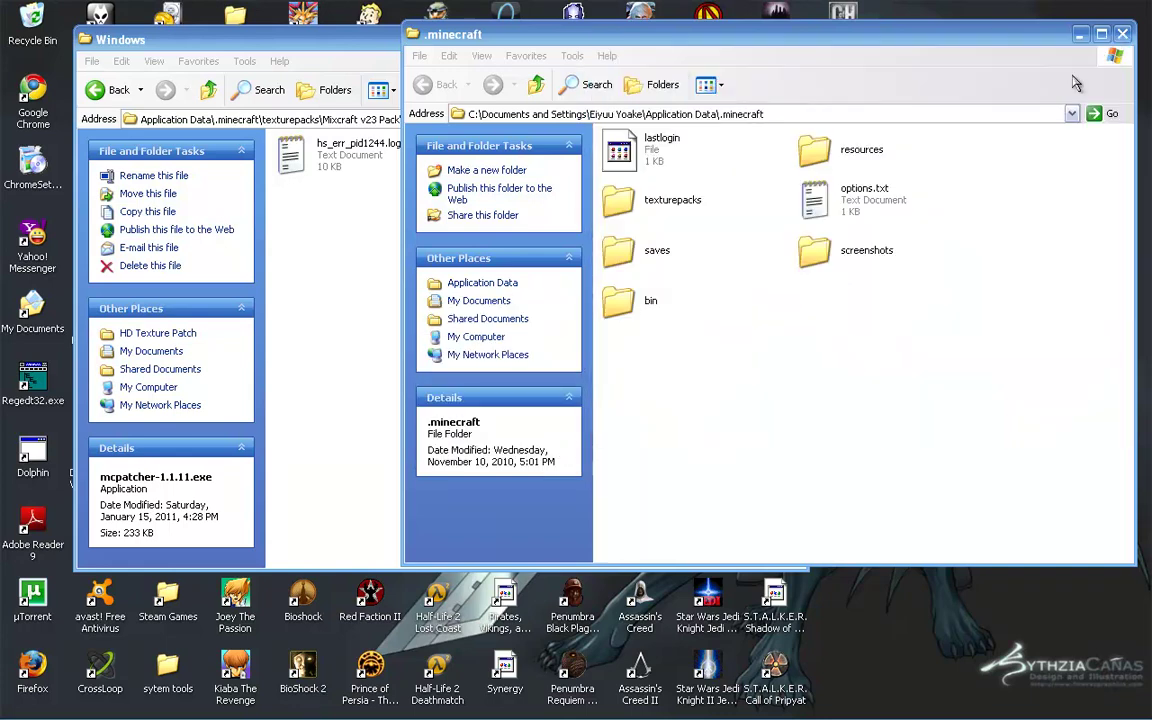
pyautogui.click(620, 301)
pyautogui.rightClick(640, 305)
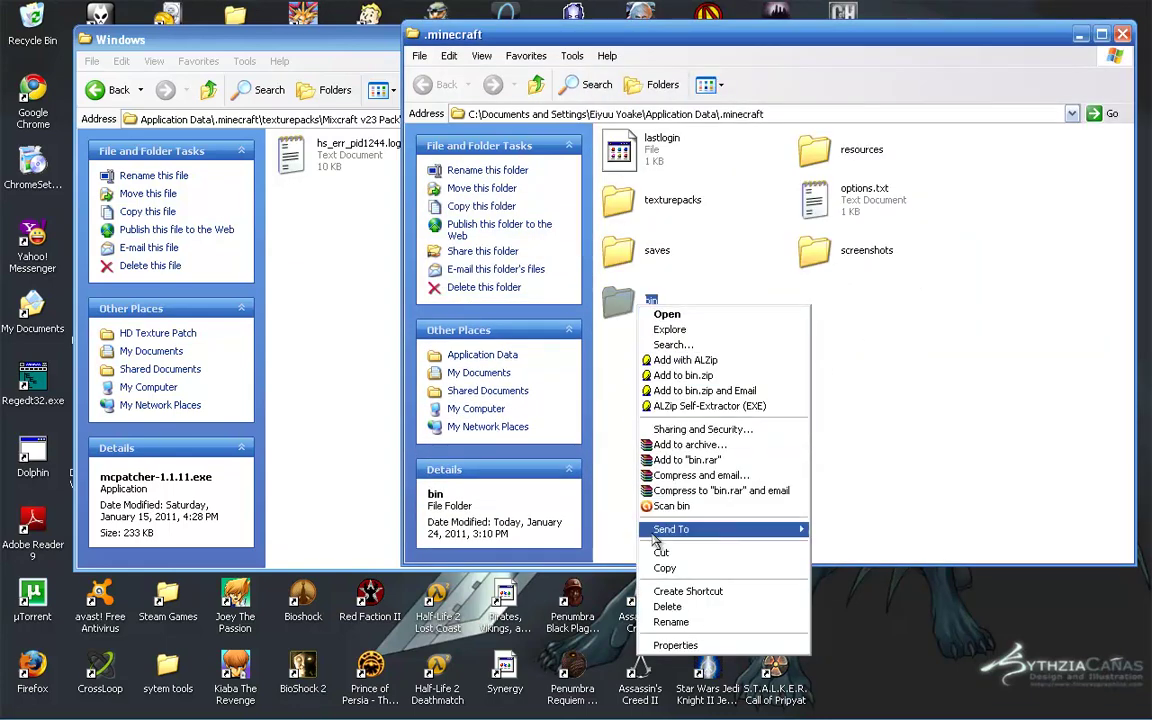
pyautogui.click(667, 606)
pyautogui.click(629, 407)
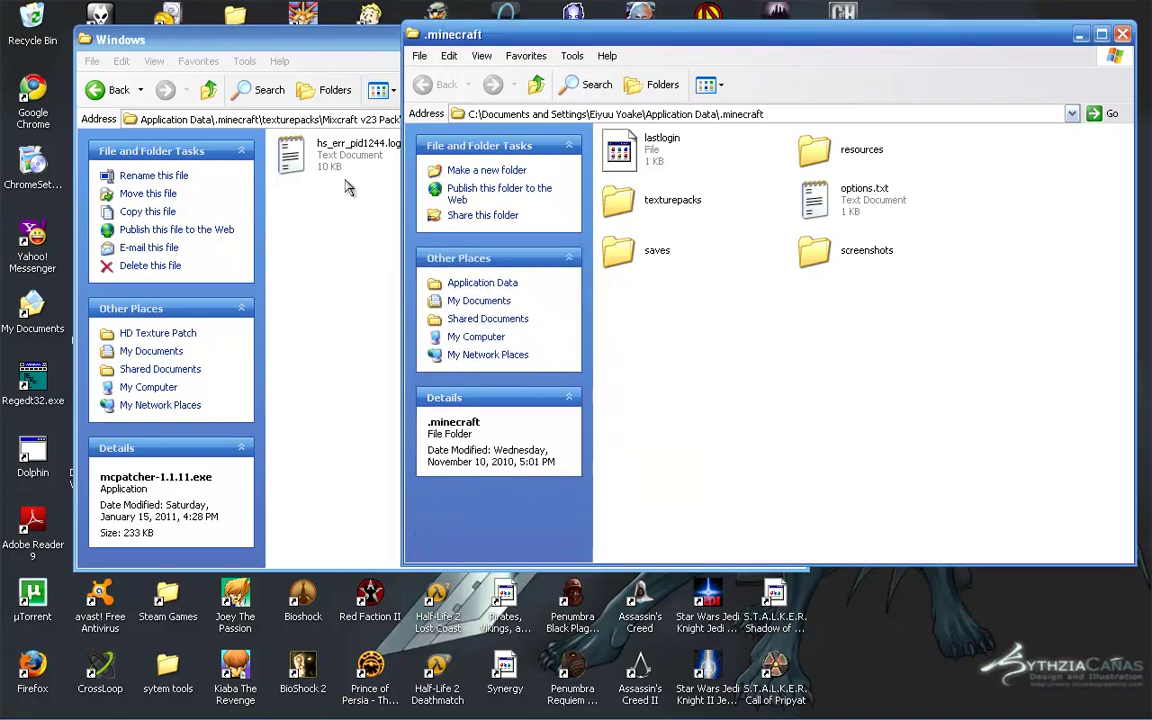
# Step: Launch Minecraft.exe and log in so it re-downloads minecraft.jar, then close the game
pyautogui.moveTo(346, 48); pyautogui.dragTo(273, 27)
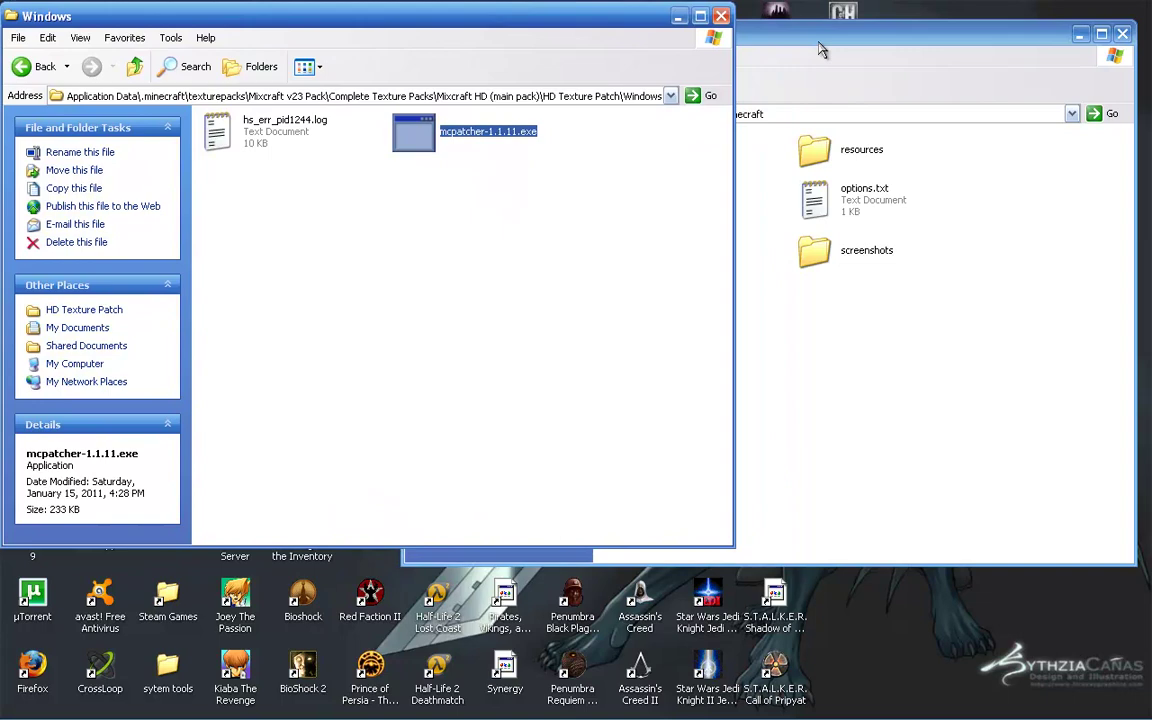
pyautogui.moveTo(738, 37); pyautogui.dragTo(768, 206)
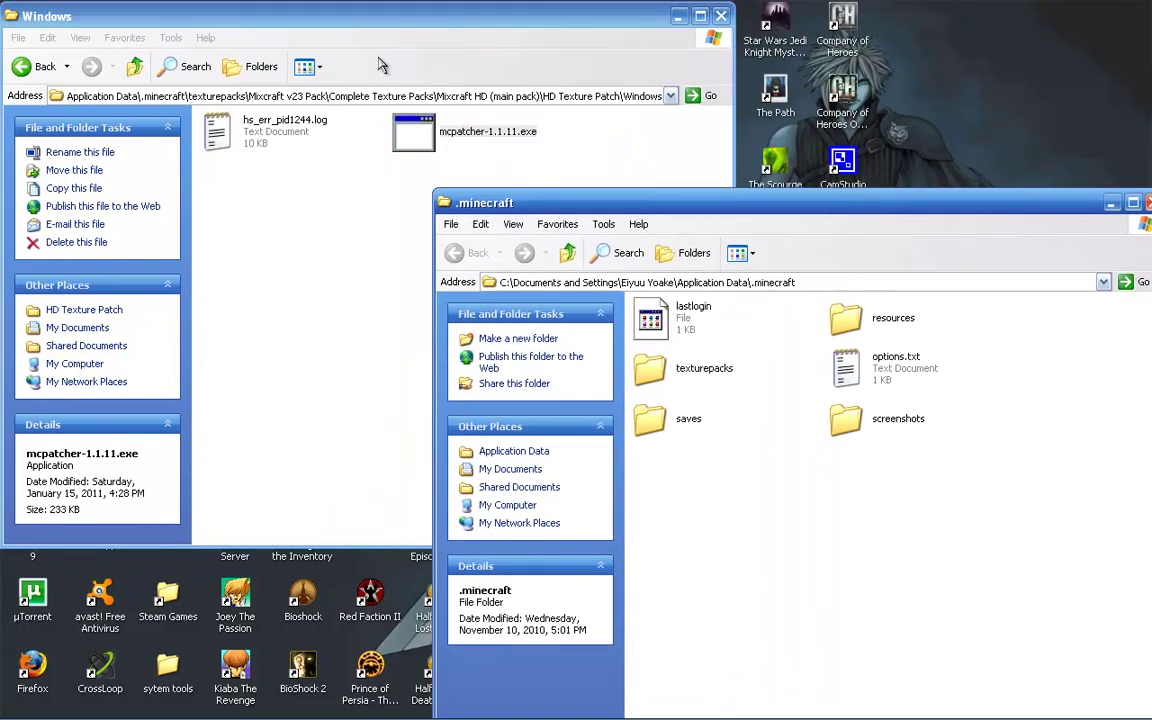
pyautogui.moveTo(334, 18); pyautogui.dragTo(664, 40)
pyautogui.click(237, 455)
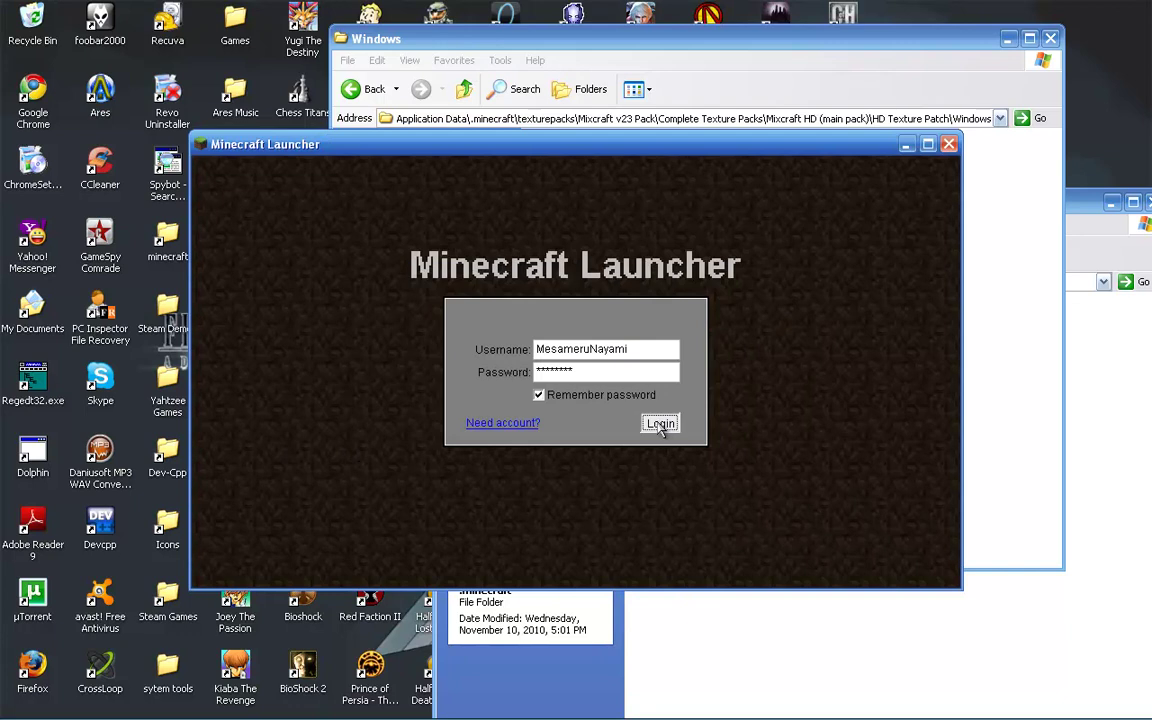
pyautogui.click(660, 424)
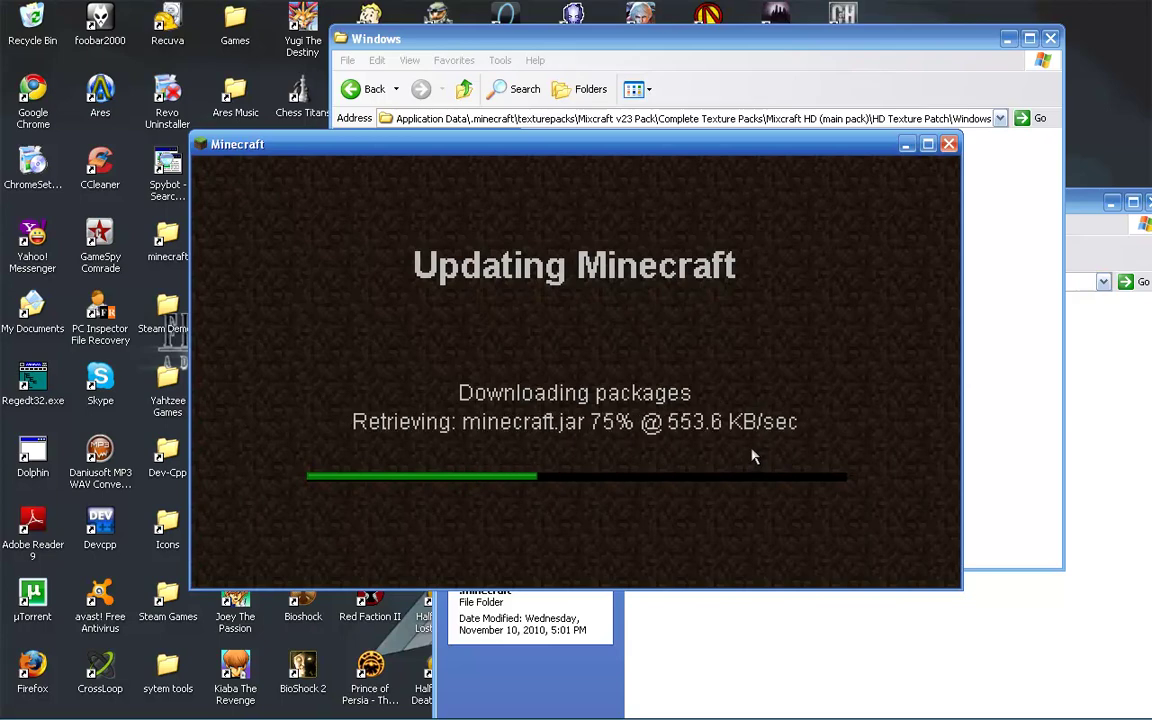
pyautogui.click(1068, 404)
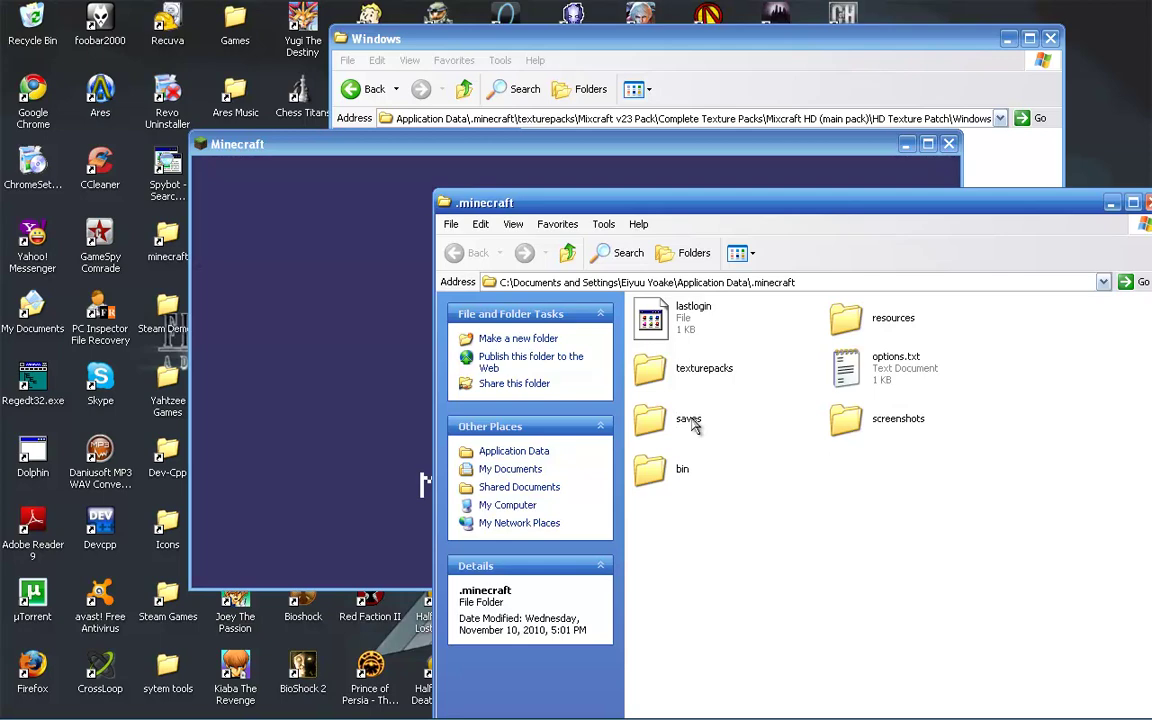
pyautogui.moveTo(600, 142); pyautogui.dragTo(484, 85)
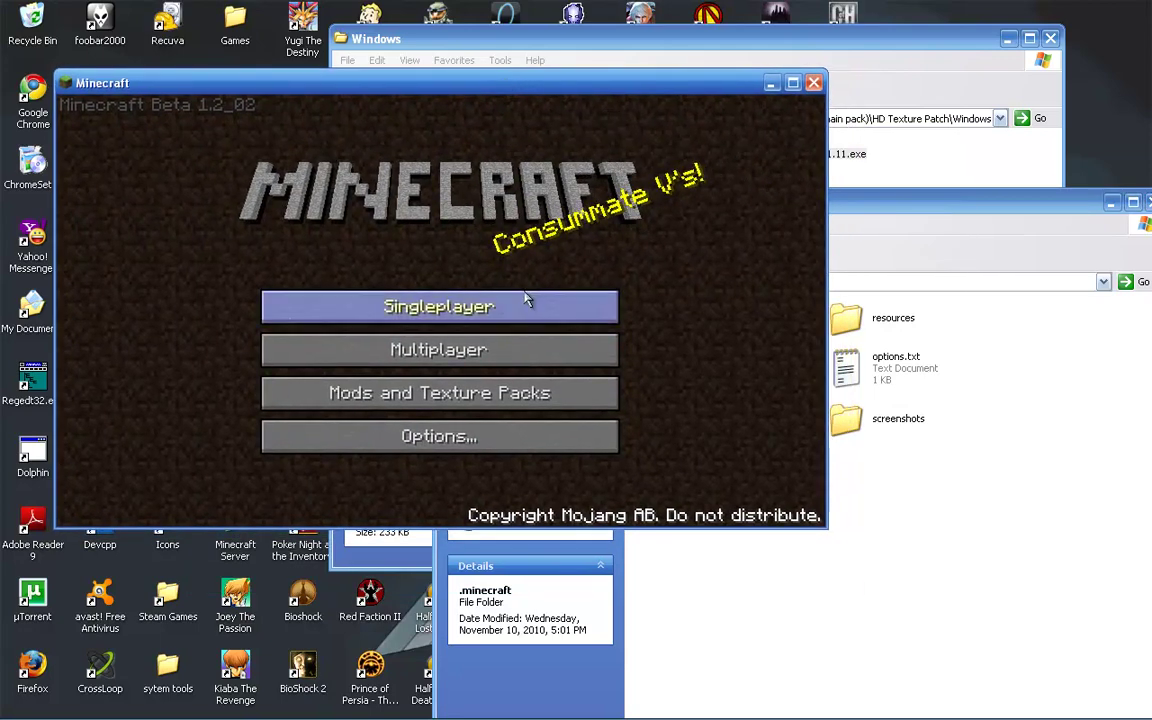
pyautogui.click(813, 84)
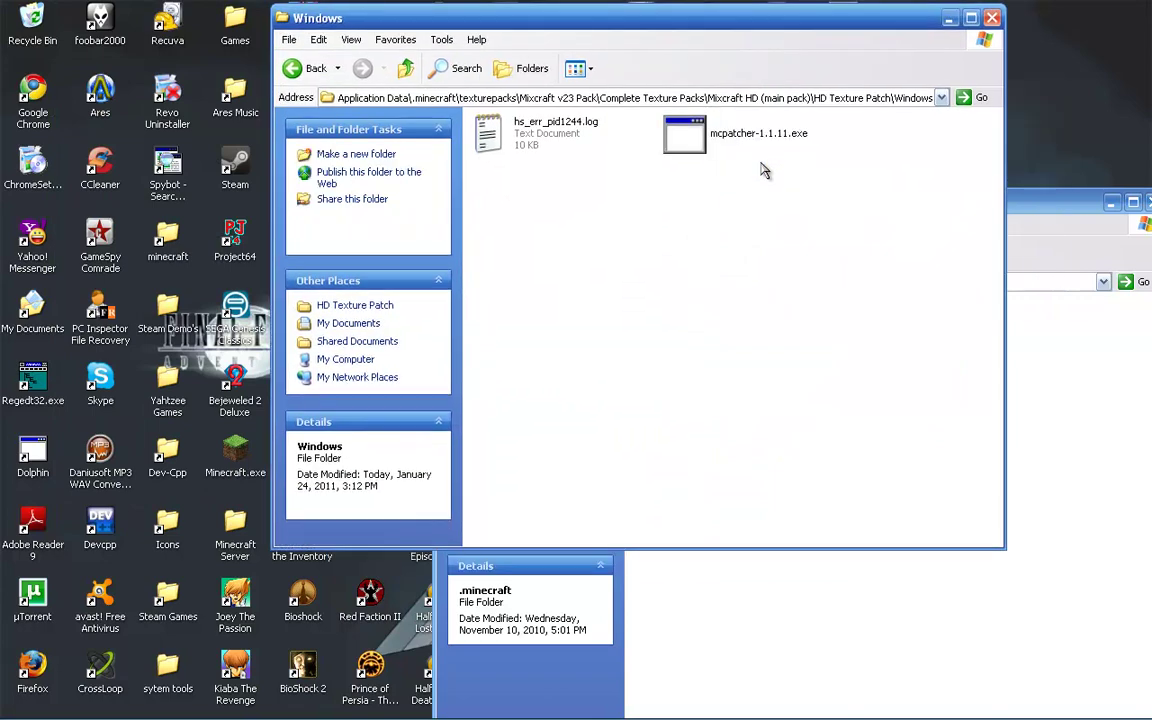
# Step: Start mcpatcher-1.1.11.exe with Texture Pack enabled at a 32x32 tile size
pyautogui.click(695, 145)
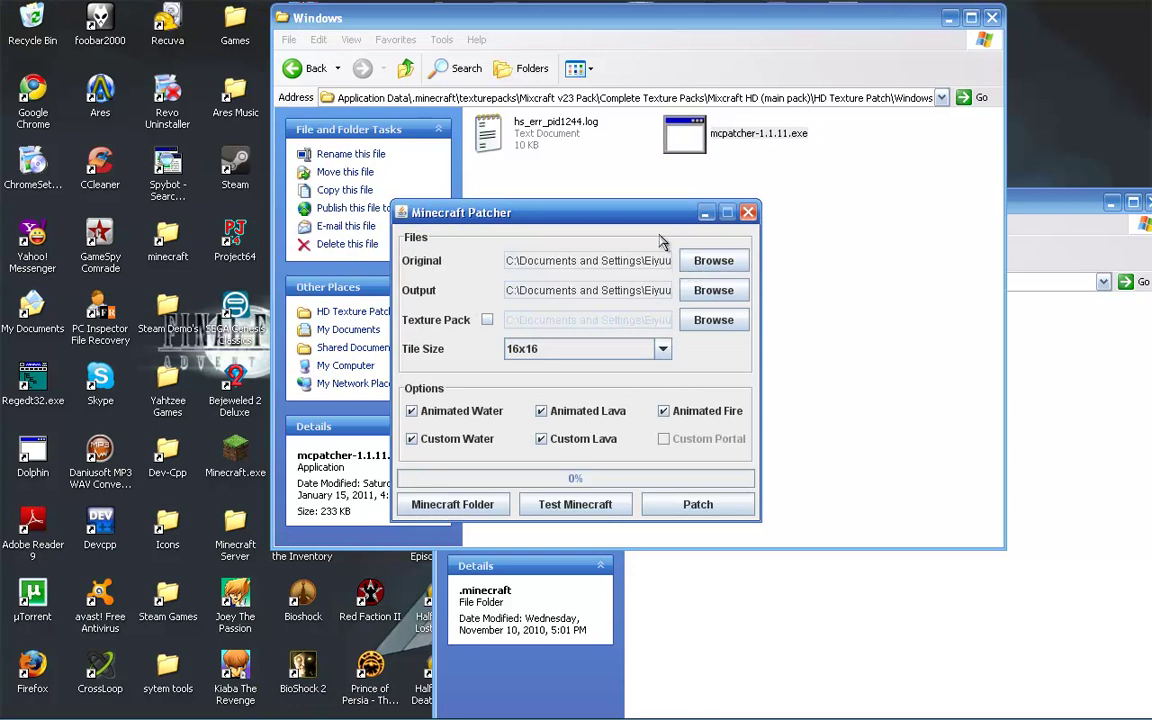
pyautogui.click(487, 319)
pyautogui.click(663, 349)
pyautogui.click(525, 381)
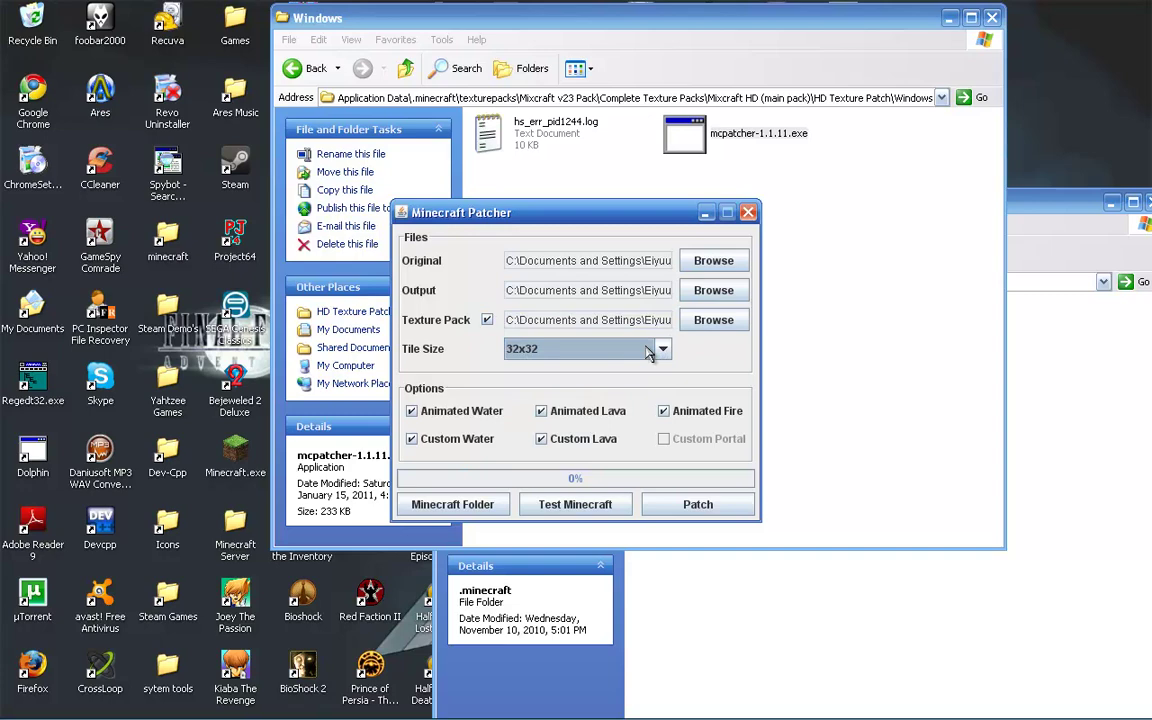
# Step: Choose Mixcraft HD.zip from Complete Texture Packs\Mixcraft HD (main pack) and run the patch
pyautogui.click(713, 319)
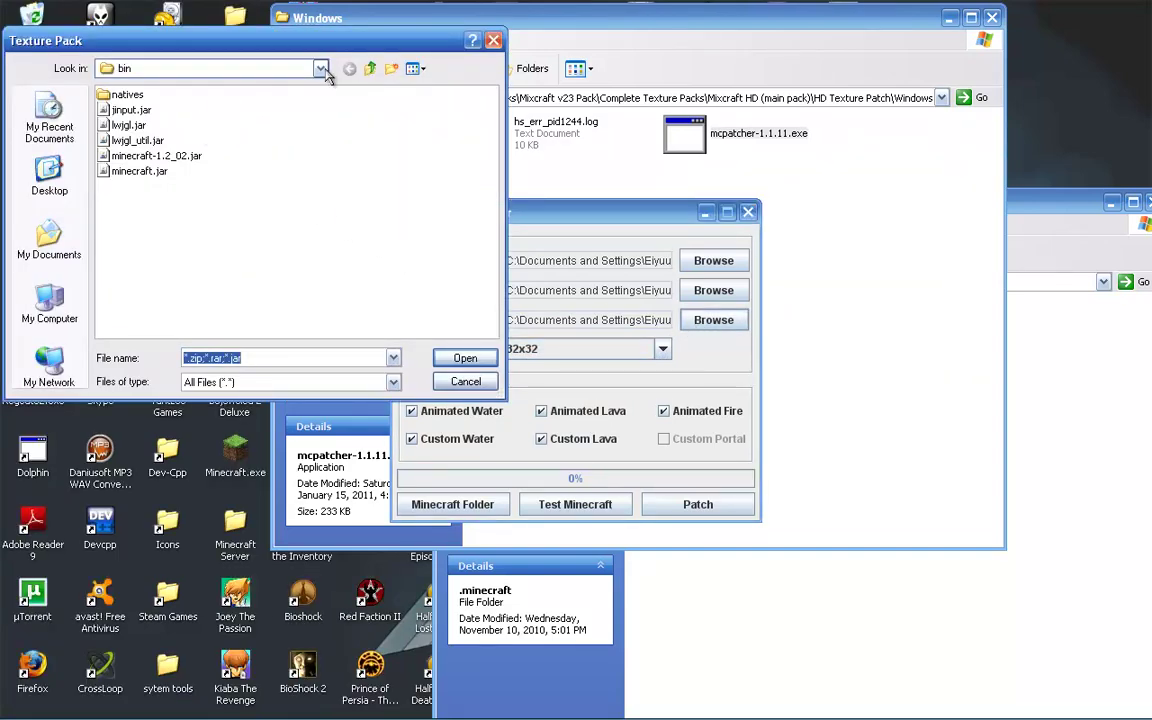
pyautogui.click(370, 68)
pyautogui.click(370, 68)
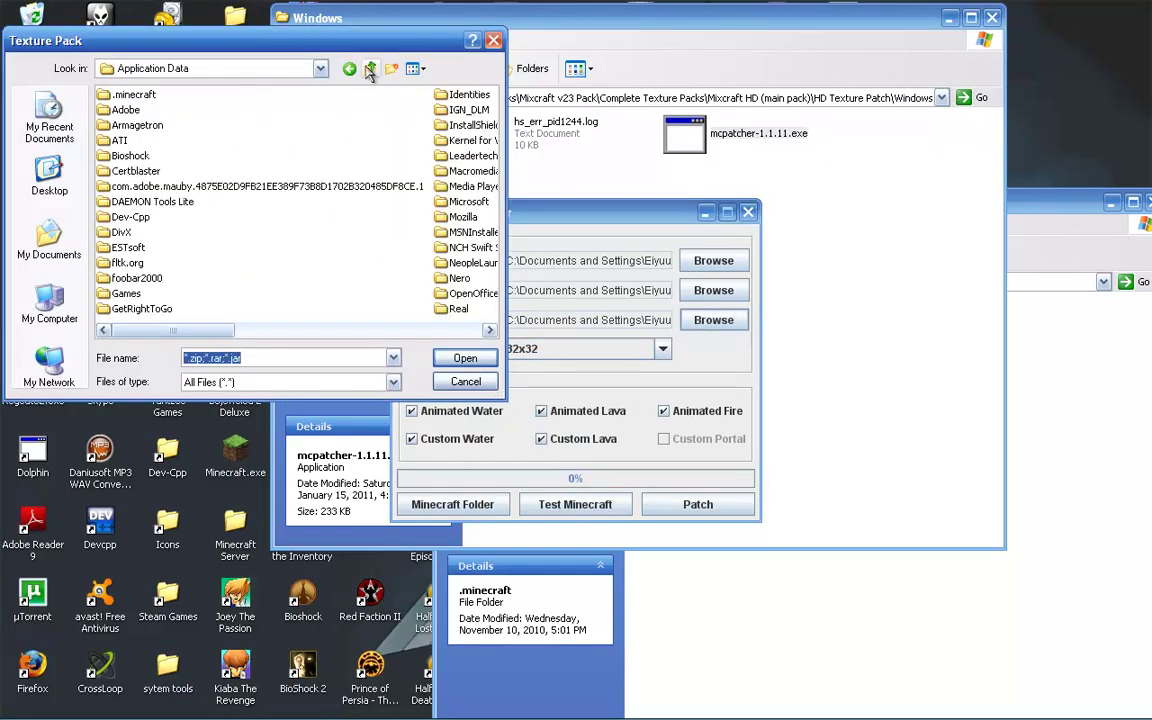
pyautogui.click(349, 68)
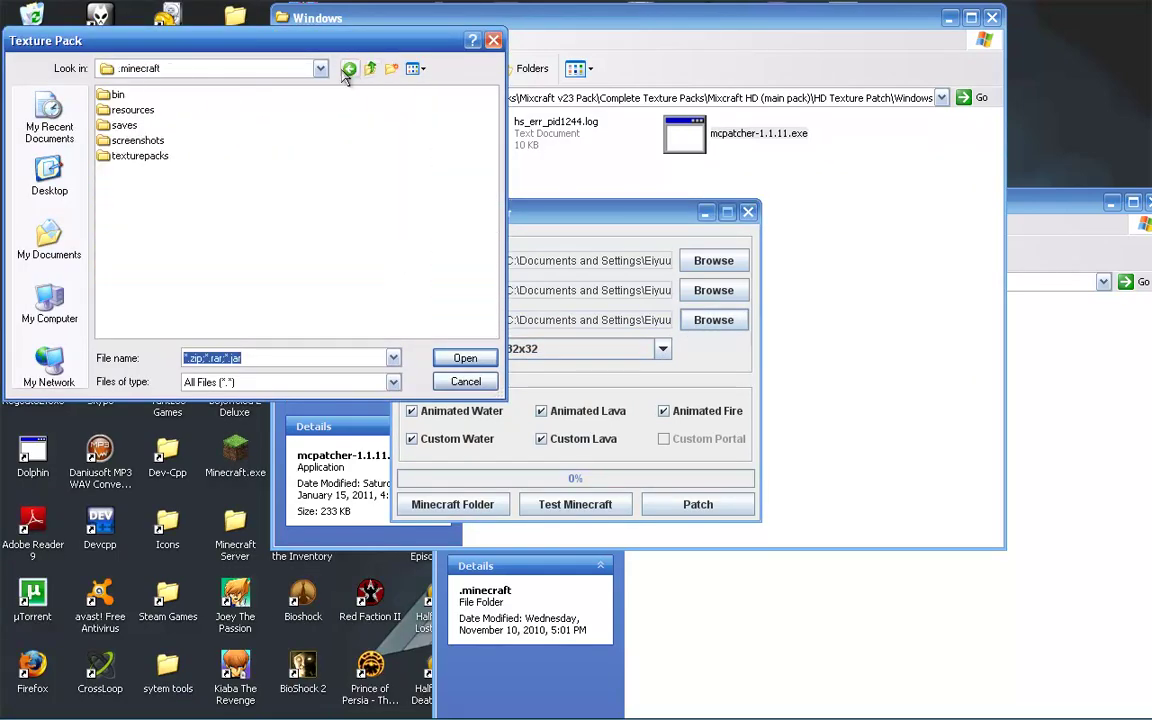
pyautogui.doubleClick(140, 155)
pyautogui.doubleClick(150, 97)
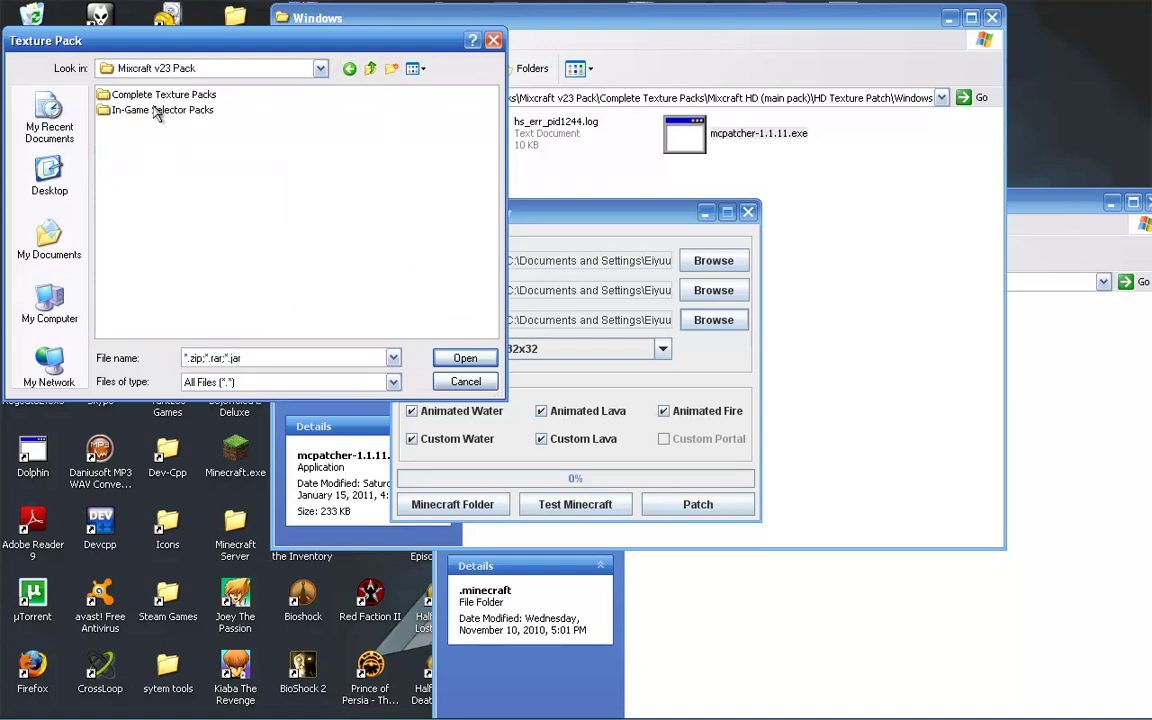
pyautogui.doubleClick(142, 95)
pyautogui.doubleClick(150, 111)
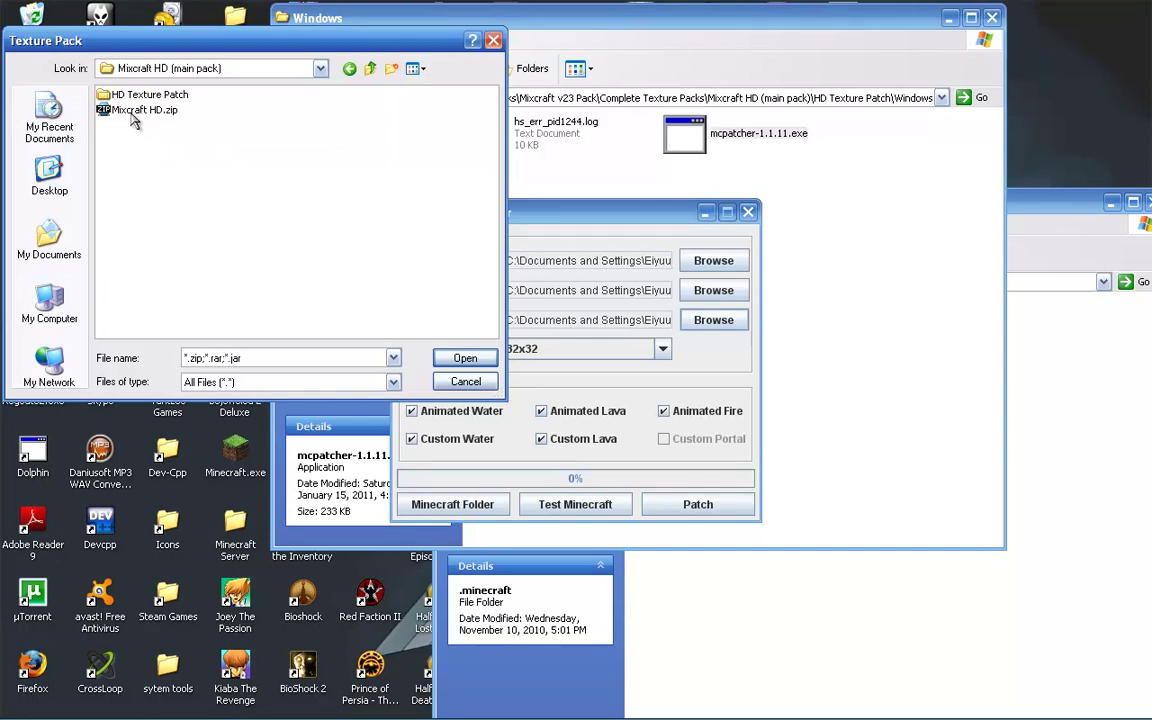
pyautogui.click(133, 112)
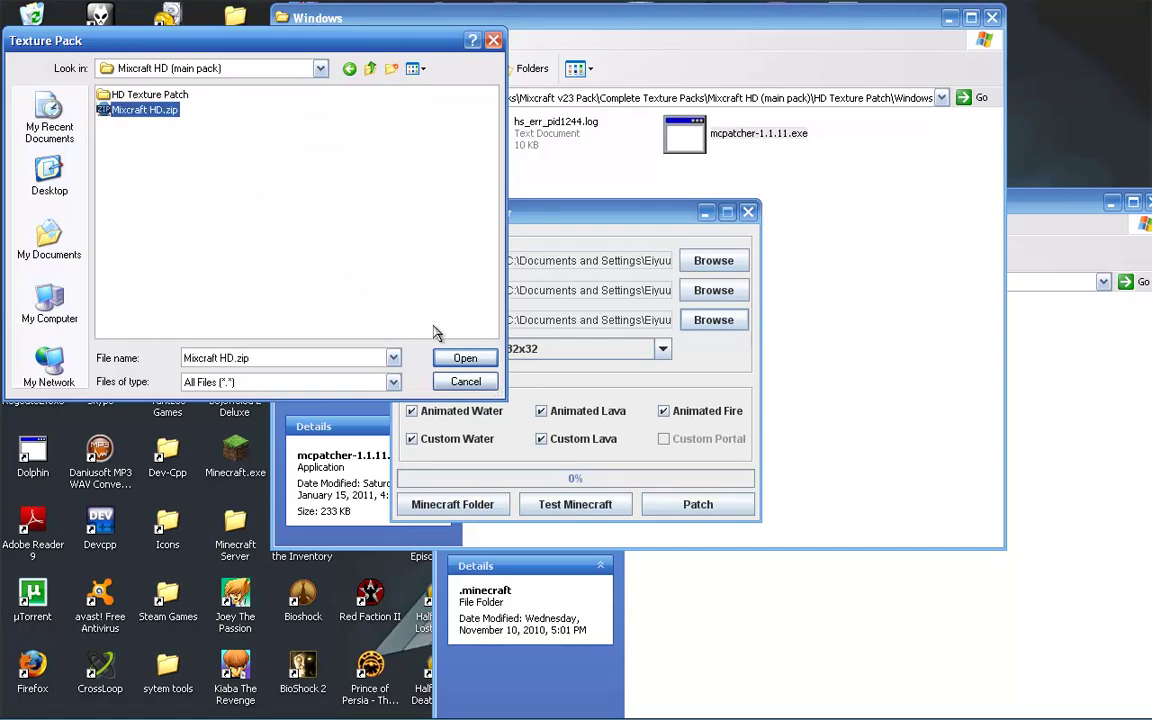
pyautogui.click(464, 358)
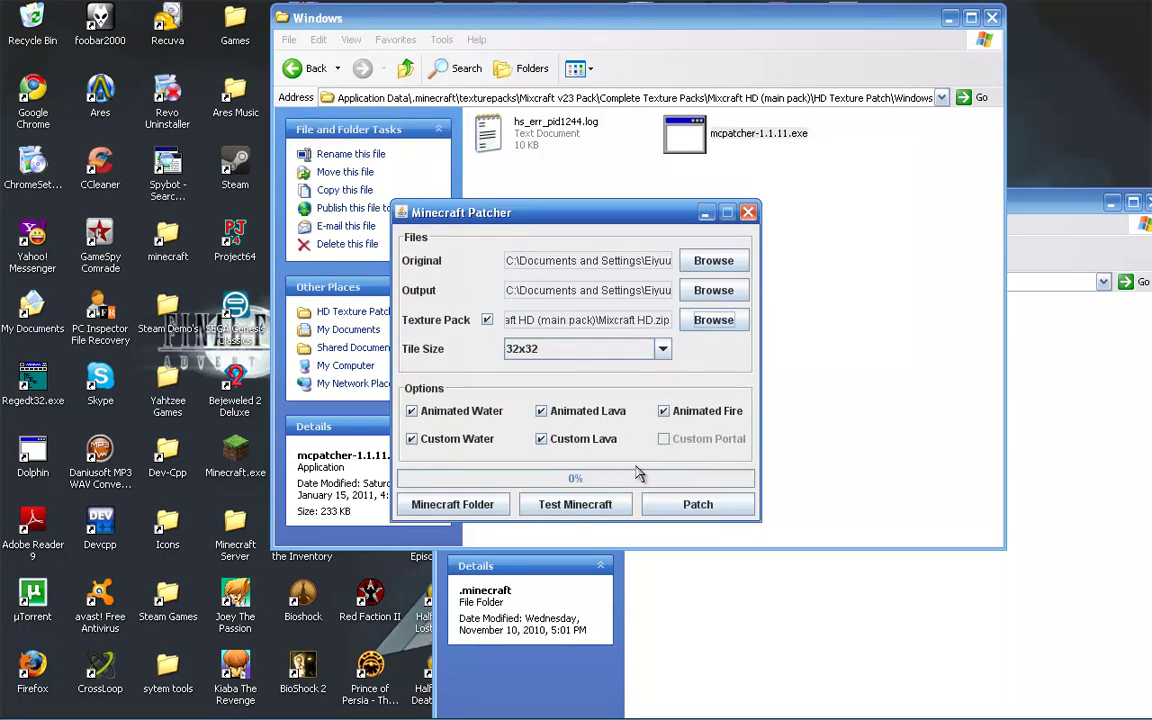
pyautogui.click(697, 504)
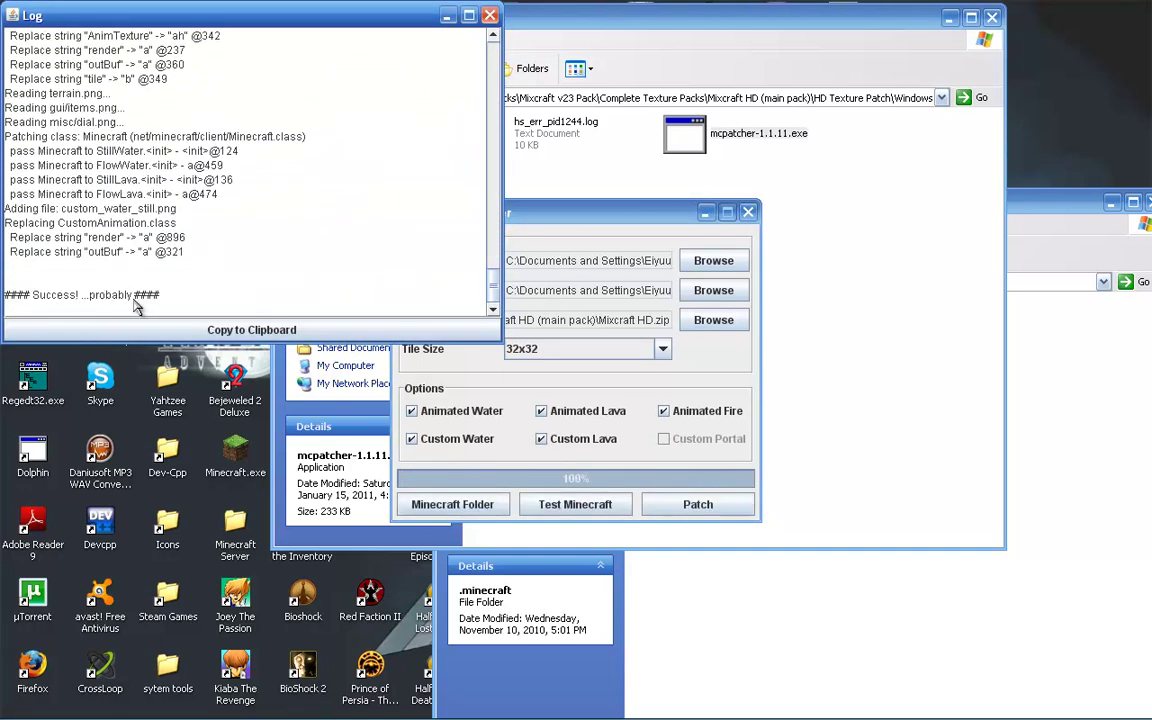
# Step: Launch the patched Minecraft from MCPatcher and load singleplayer World 4
pyautogui.click(571, 507)
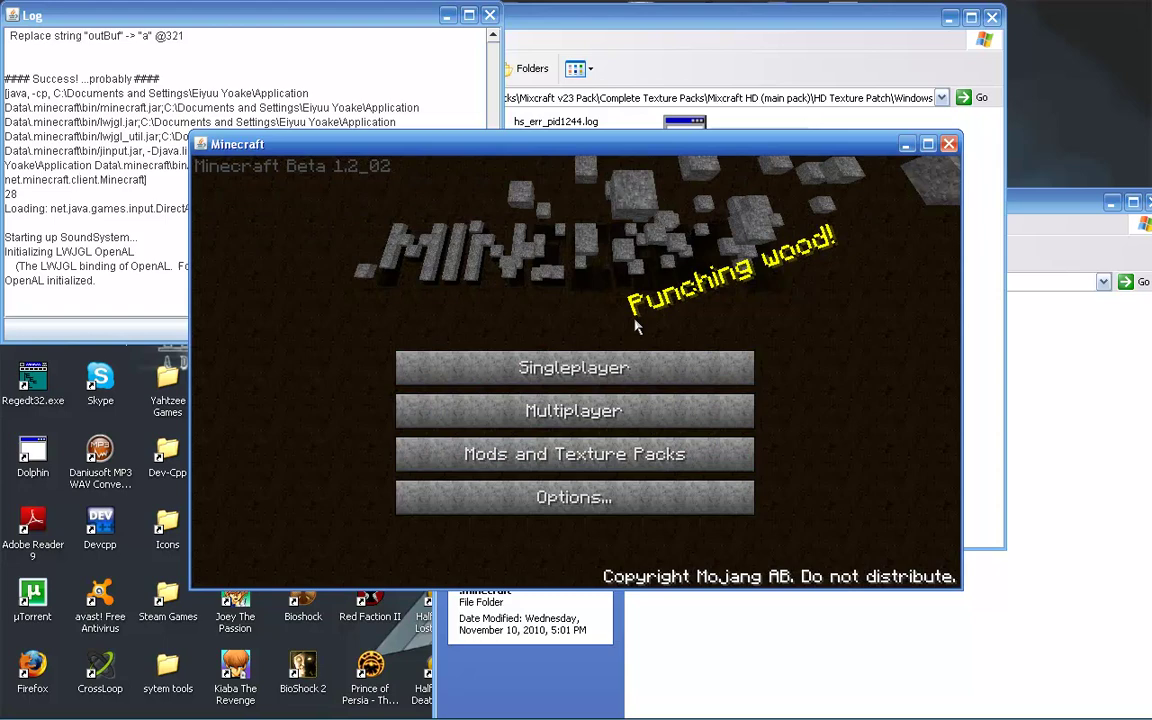
pyautogui.click(587, 381)
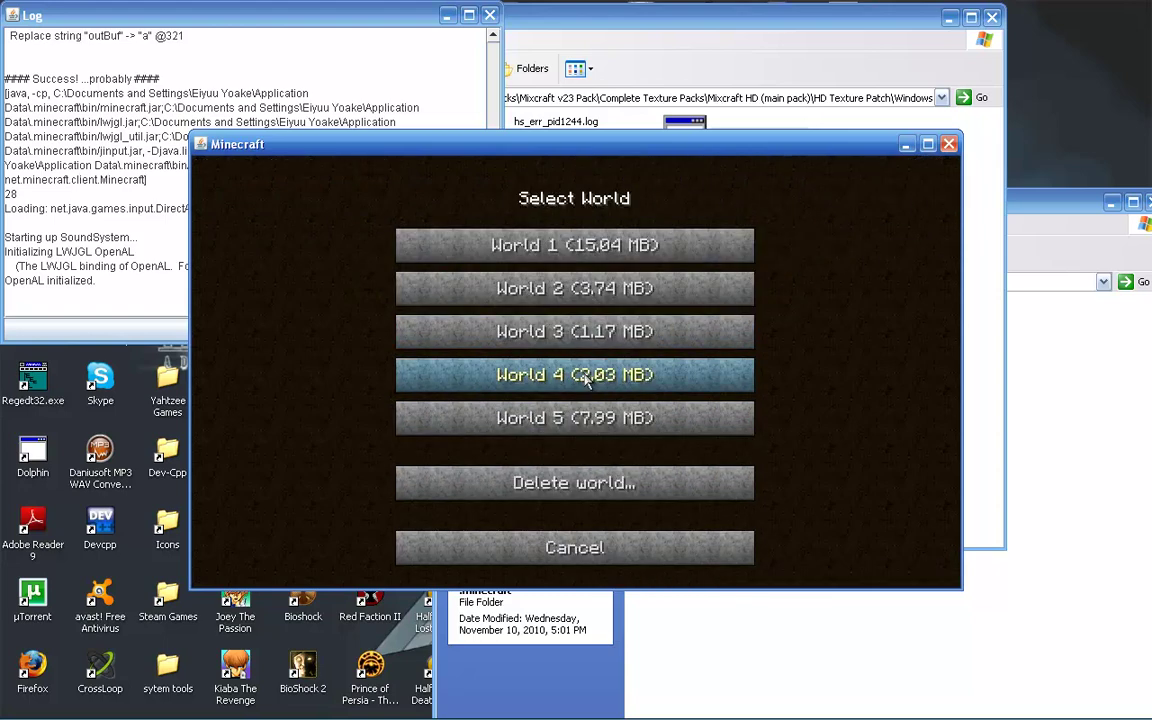
pyautogui.click(588, 489)
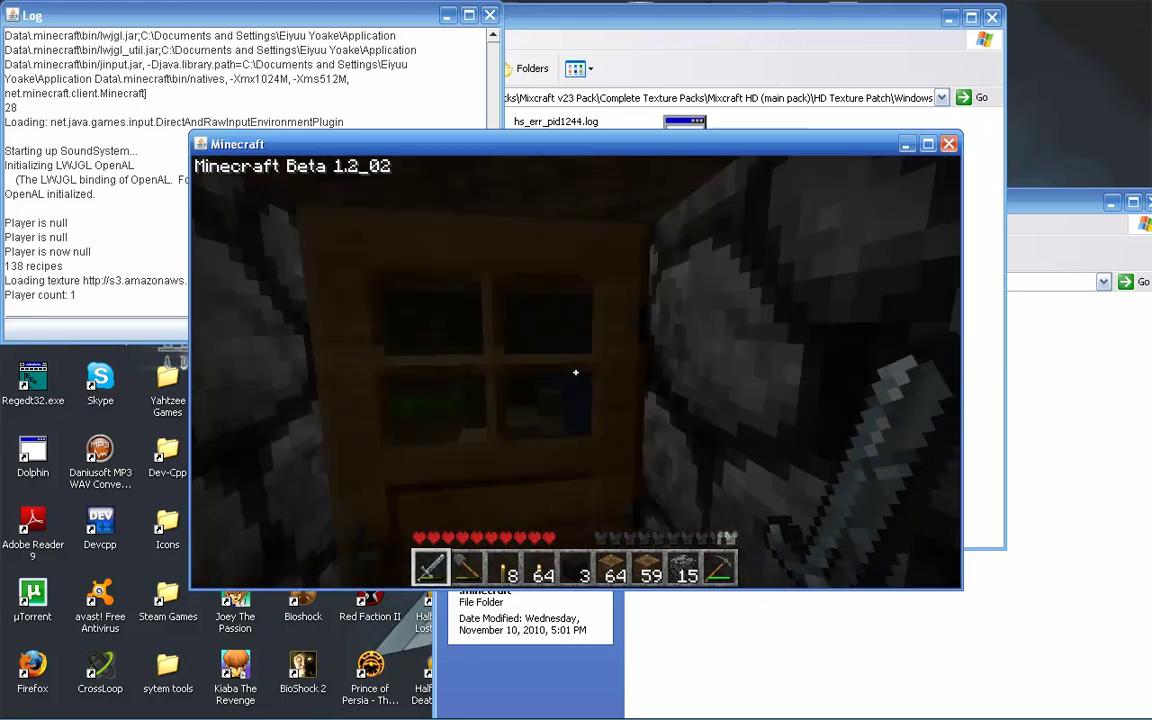
# Step: Inspect the HD-textured items in the inventory, picking up the pickaxe, then return to the world
pyautogui.press('e')
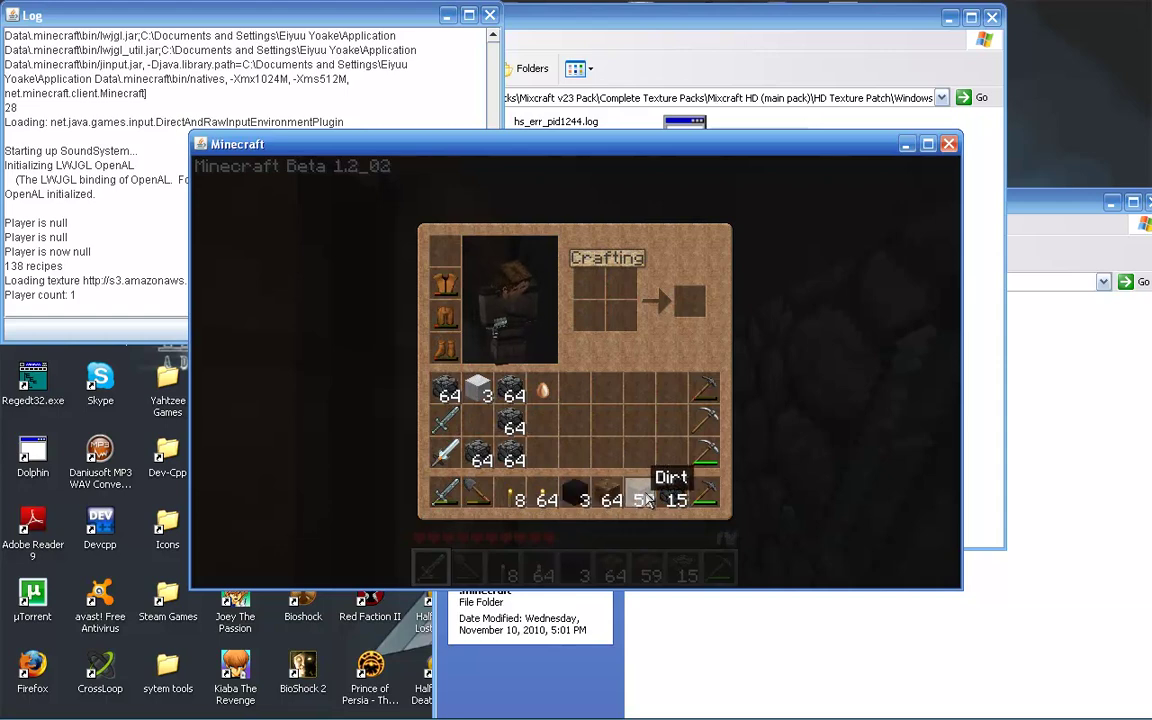
pyautogui.click(703, 390)
pyautogui.press('e')
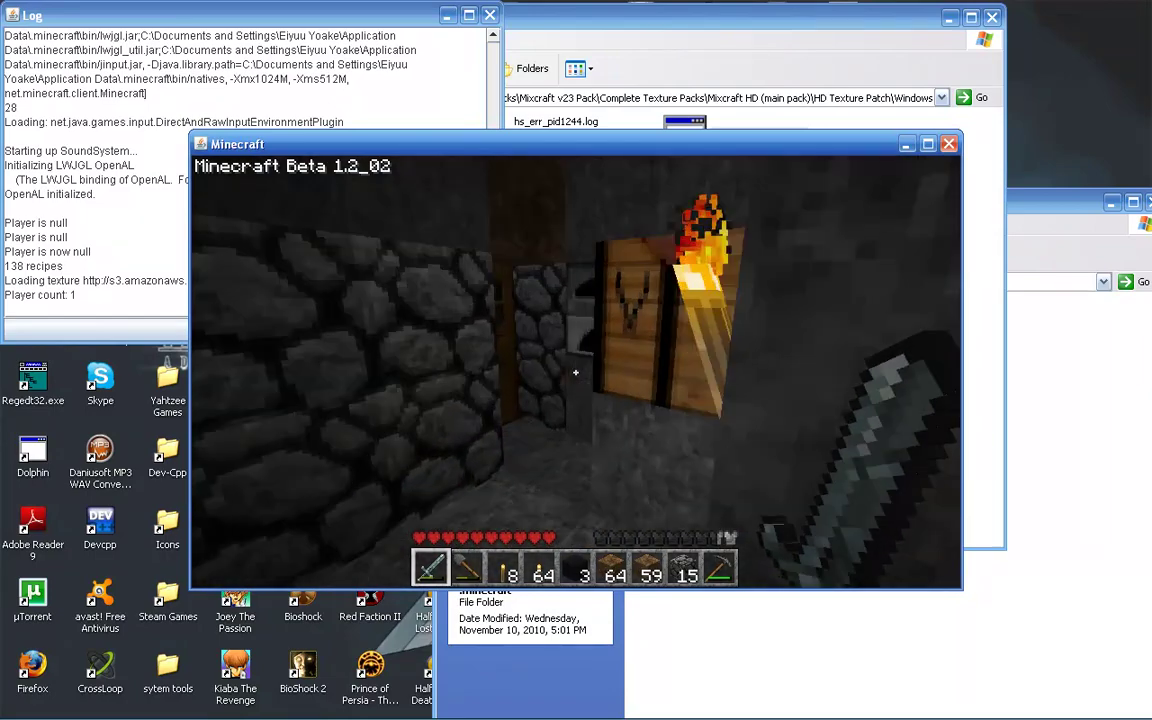
# Step: Walk to the wooden door and torch-lit stone room, then pause to the Game menu
pyautogui.press('w')
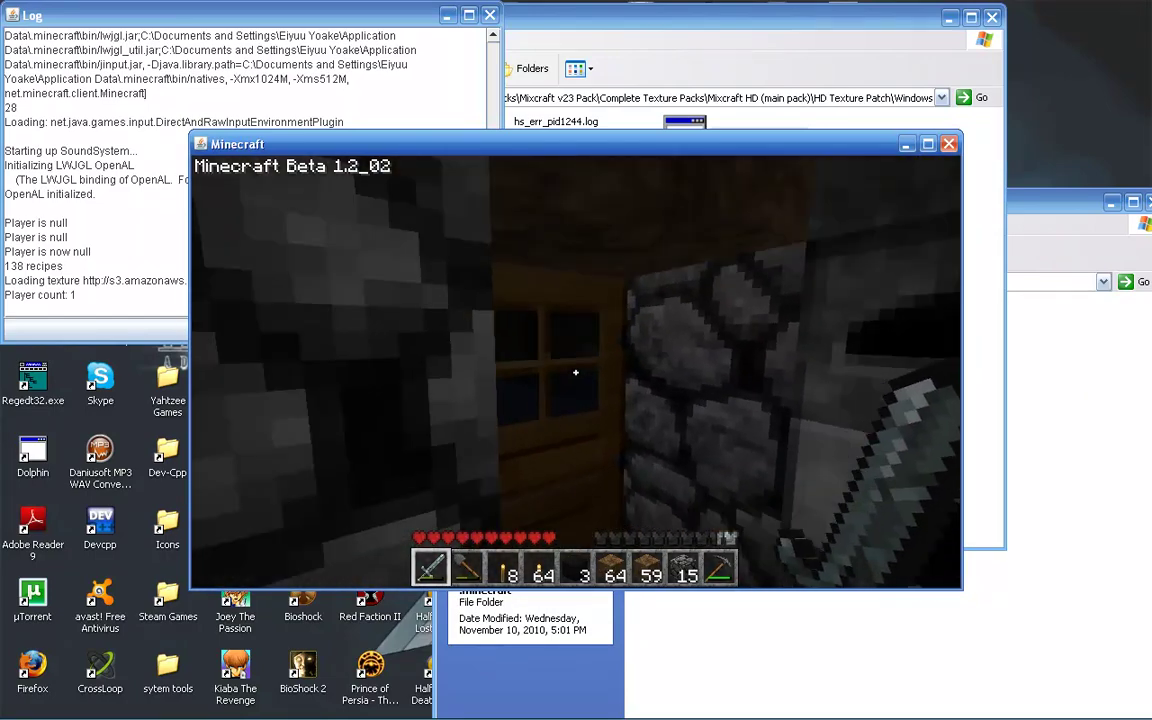
pyautogui.press('w')
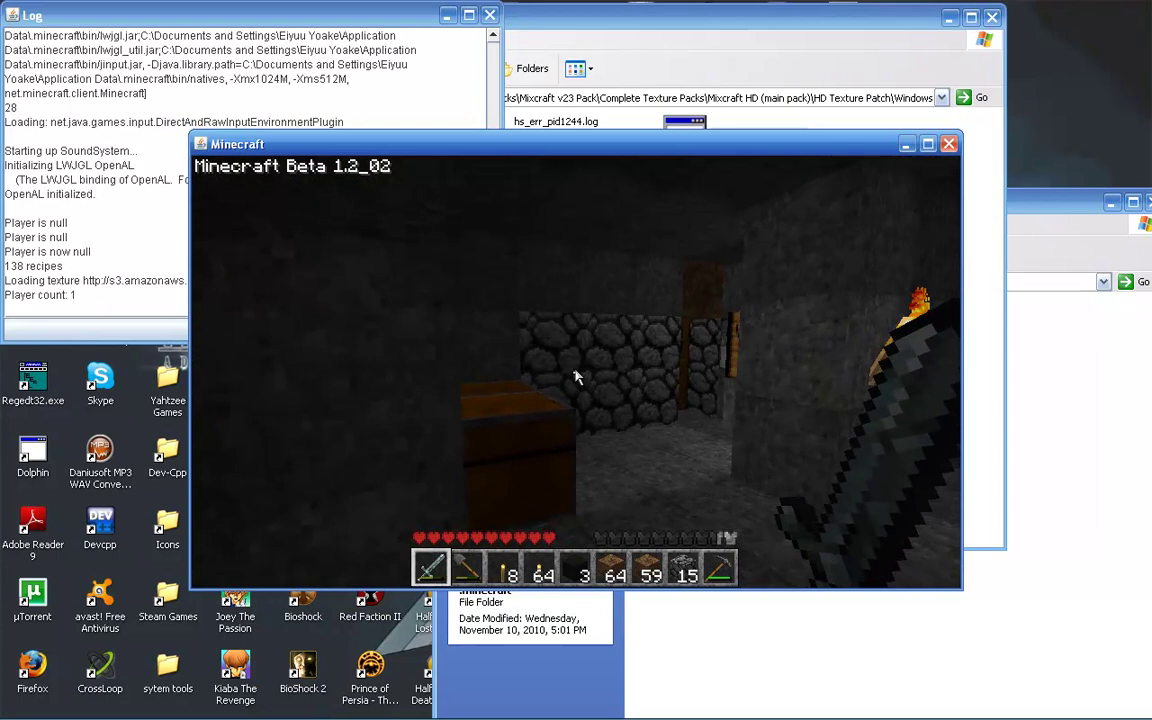
pyautogui.press('Escape')
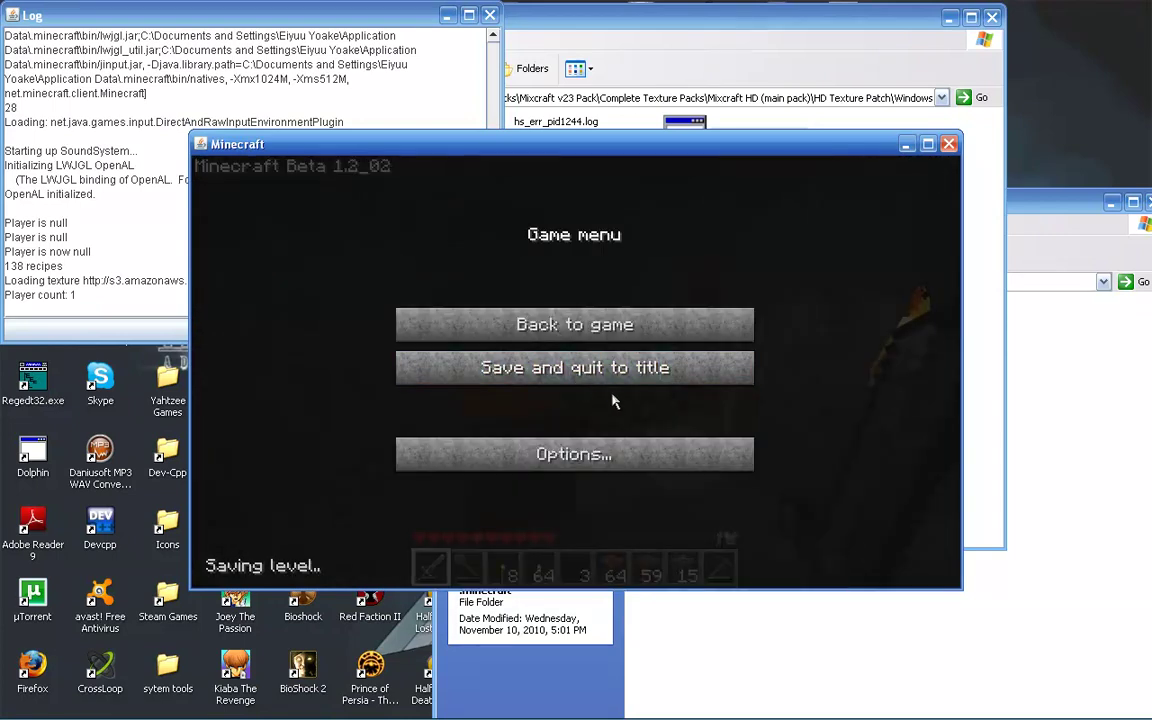